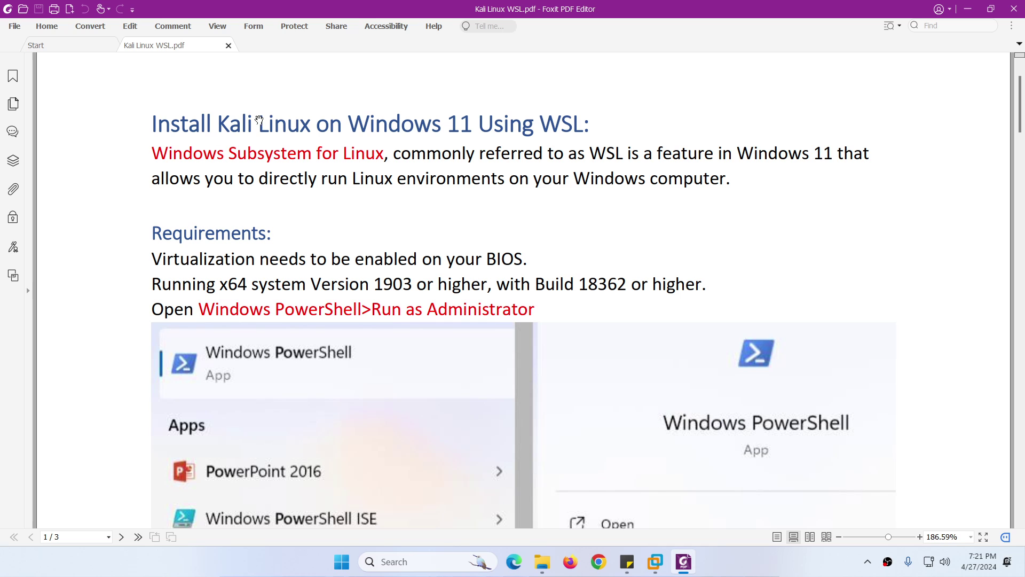
Step: Read the Kali Linux WSL guide's introduction and its requirements for BIOS virtualization, Windows version and build
left_click_drag(318, 127, 584, 125)
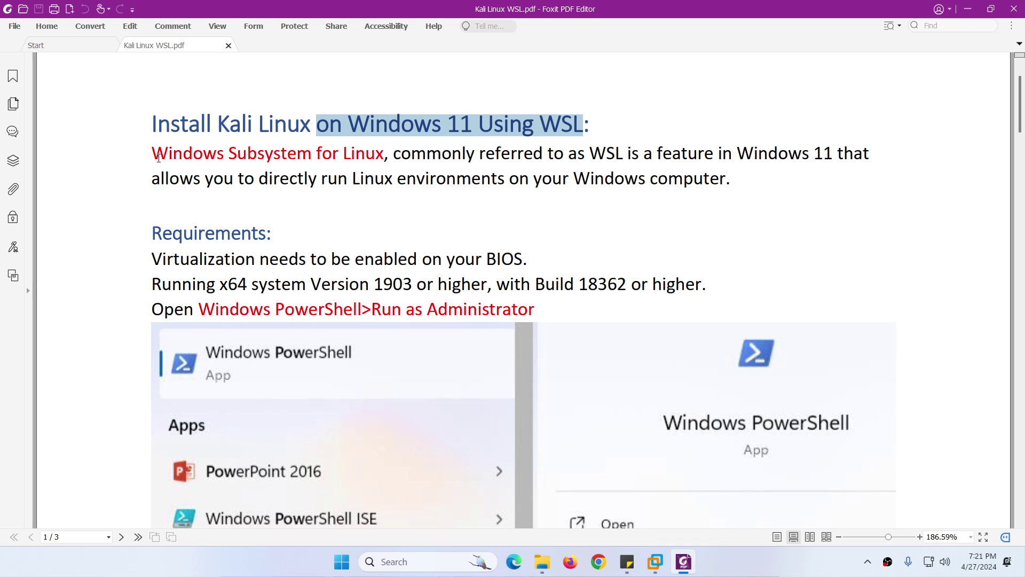
left_click_drag(159, 158, 383, 156)
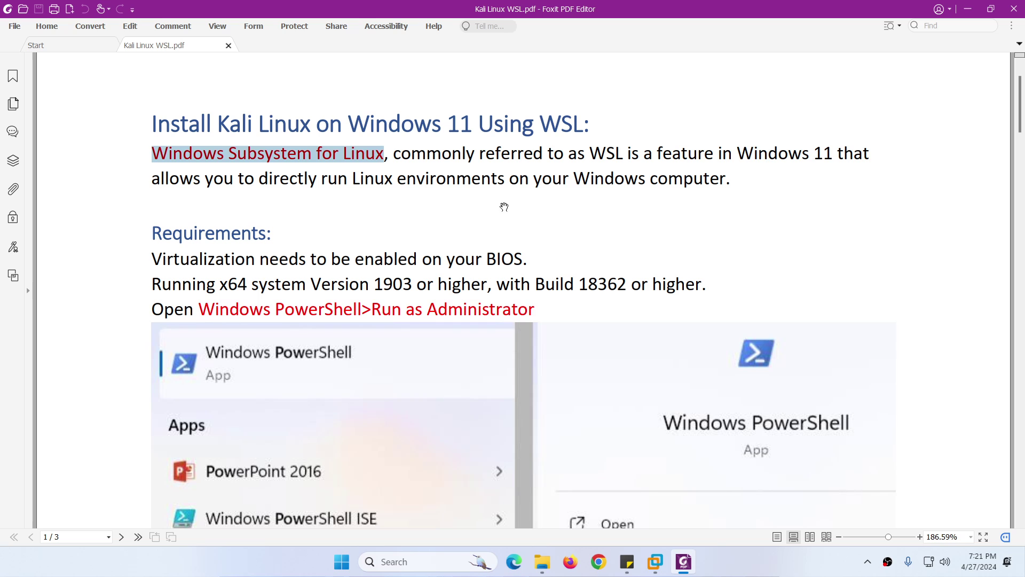
left_click_drag(591, 156, 830, 155)
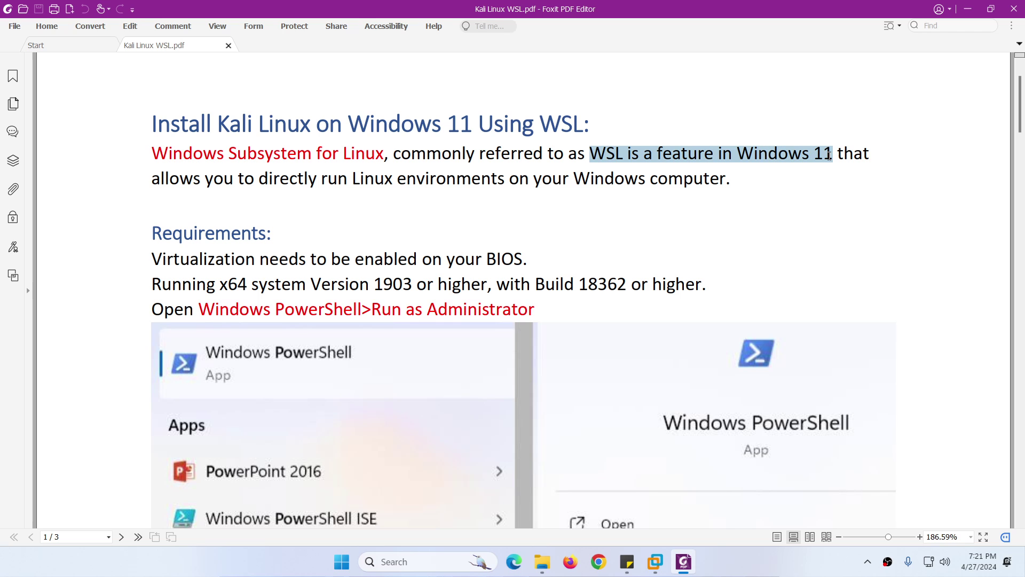
left_click_drag(238, 180, 719, 183)
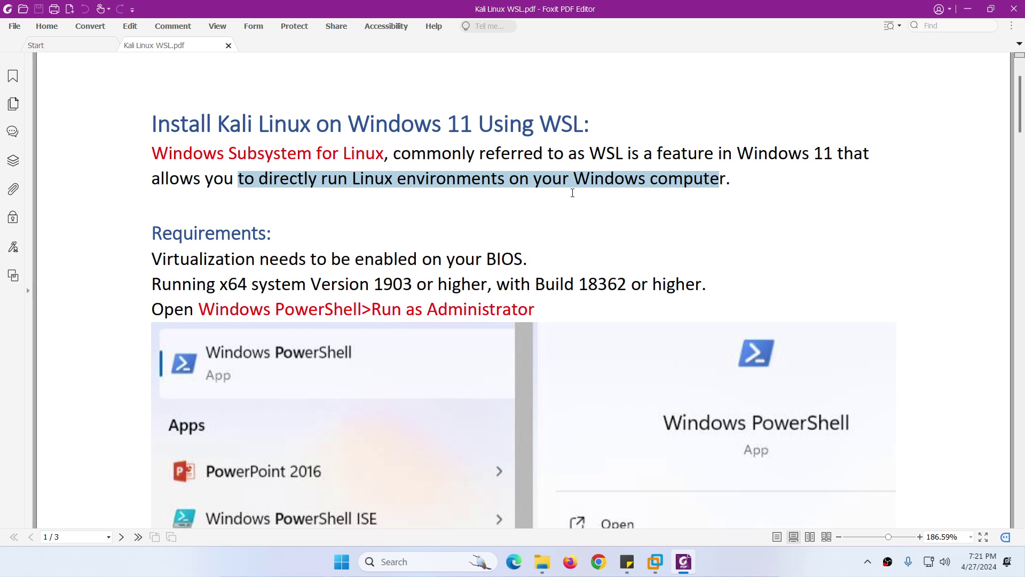
scroll(427, 269, "down", 1)
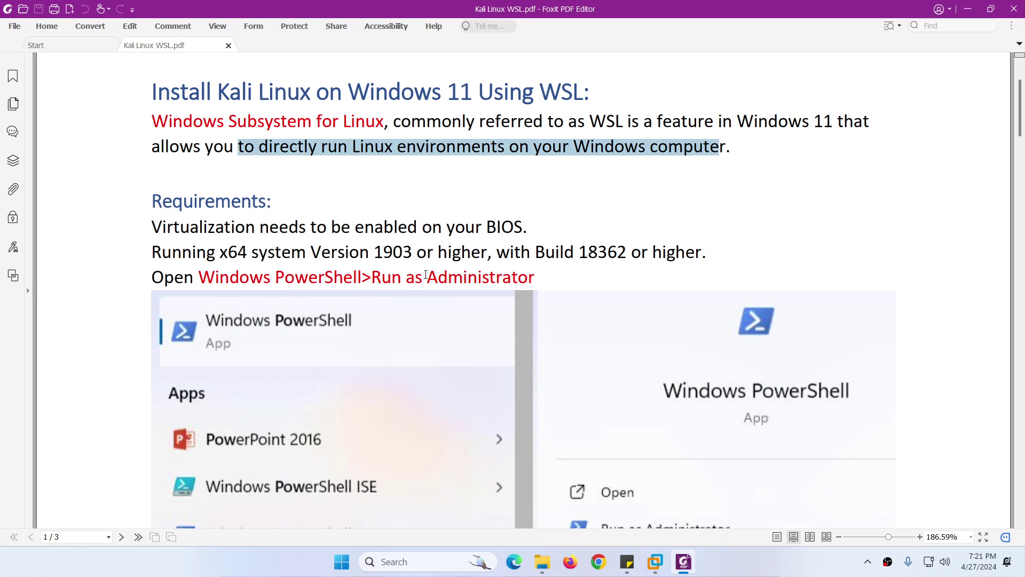
left_click_drag(209, 227, 526, 229)
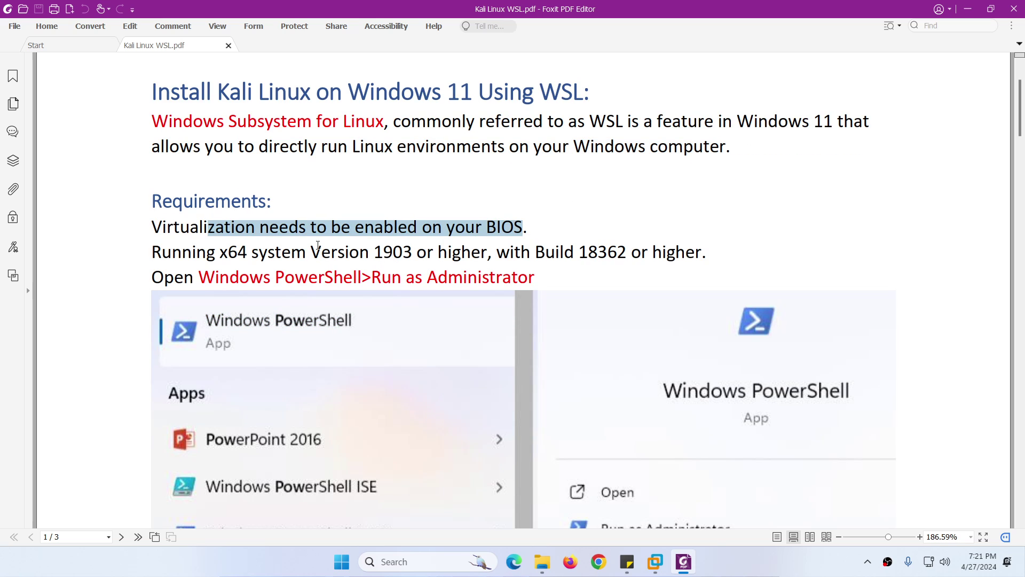
left_click_drag(167, 253, 628, 252)
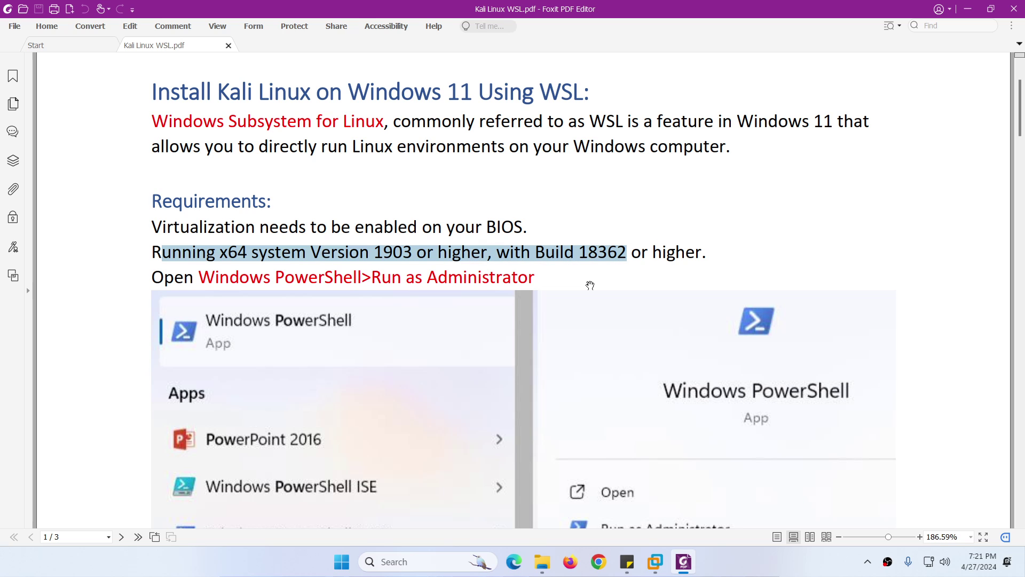
Step: Open Windows PowerShell as administrator and run the systeminfo command
left_click(343, 563)
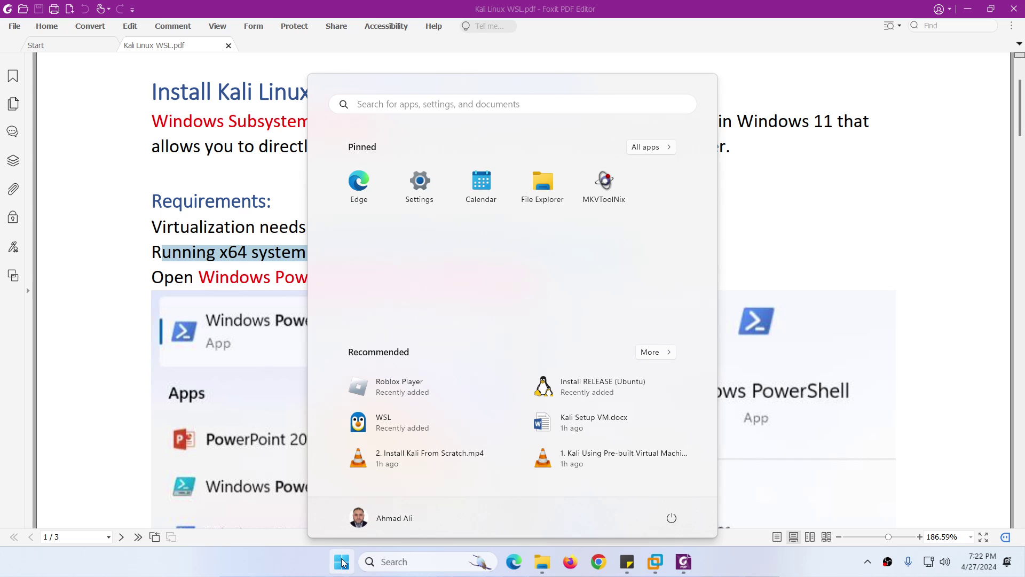
type("pow")
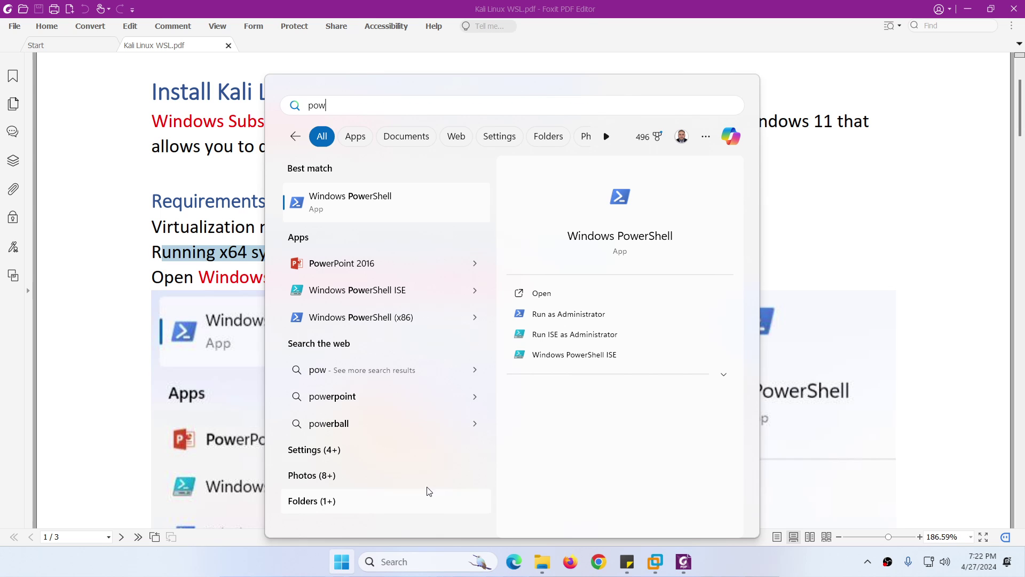
left_click(569, 315)
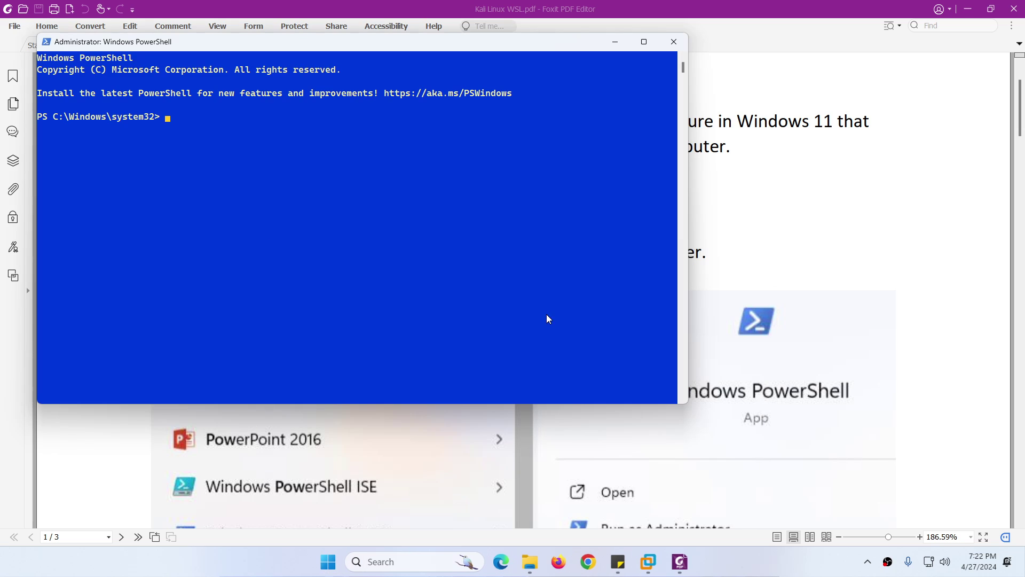
type("systeminfo")
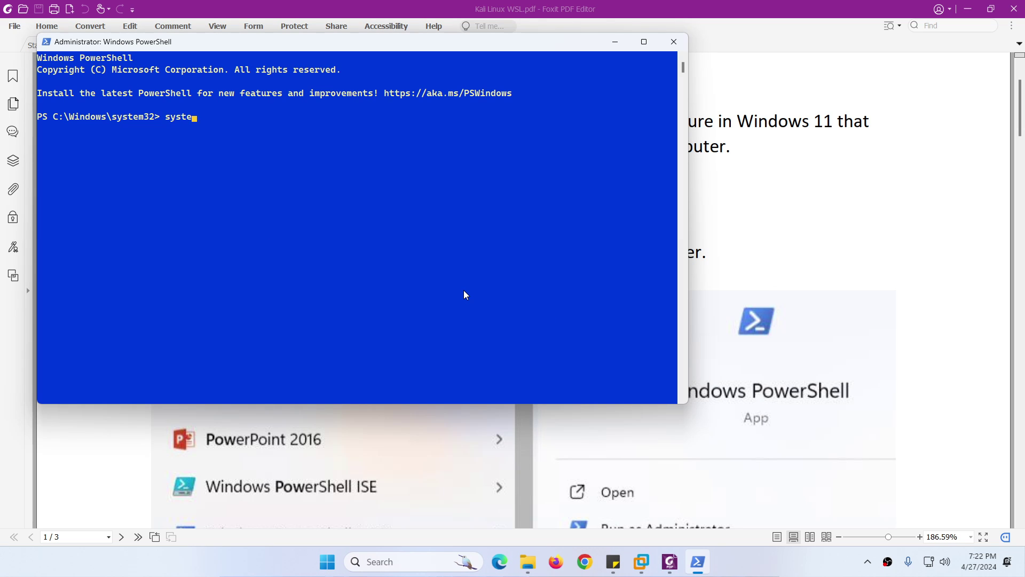
key("Return")
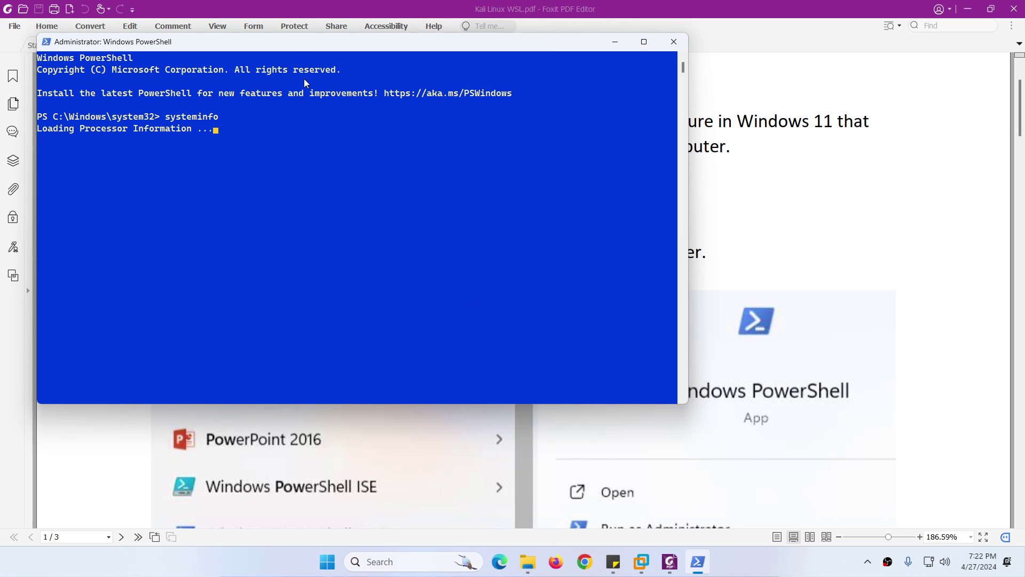
left_click_drag(309, 45, 506, 60)
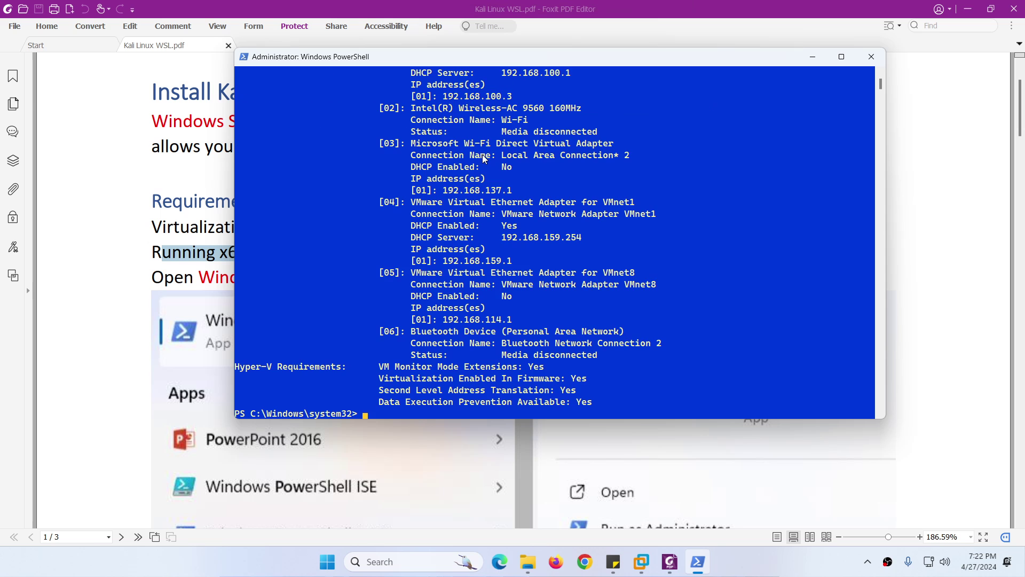
Step: Check the OS name and OS version in the systeminfo output against the build requirement in the guide
scroll(482, 154, "up", 15)
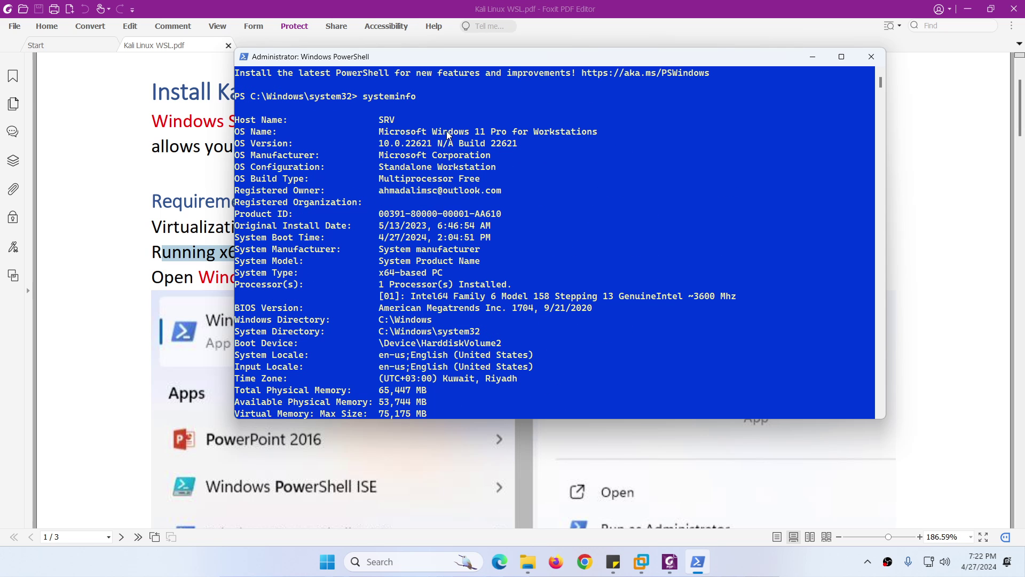
left_click_drag(433, 133, 507, 133)
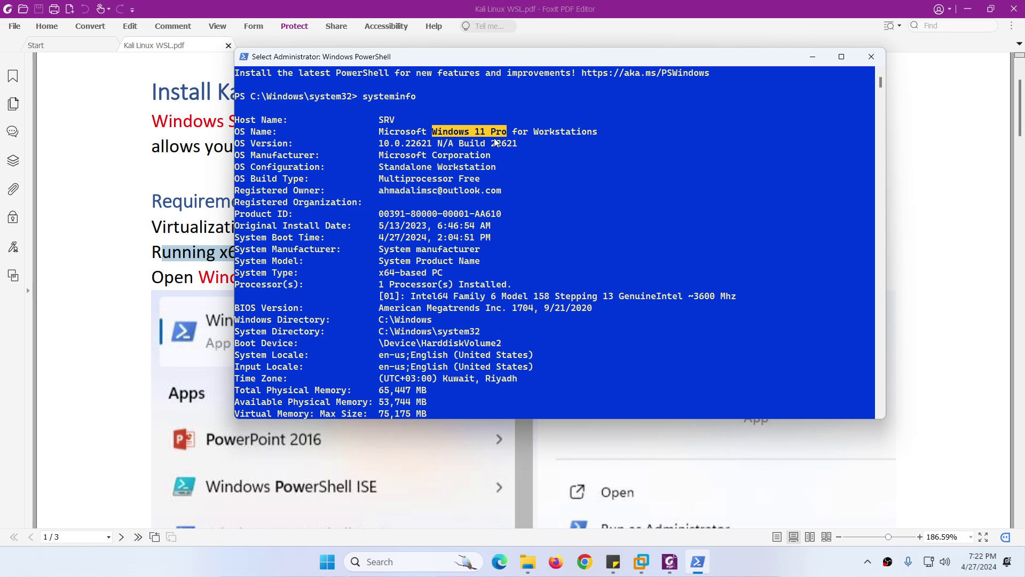
left_click_drag(375, 143, 505, 144)
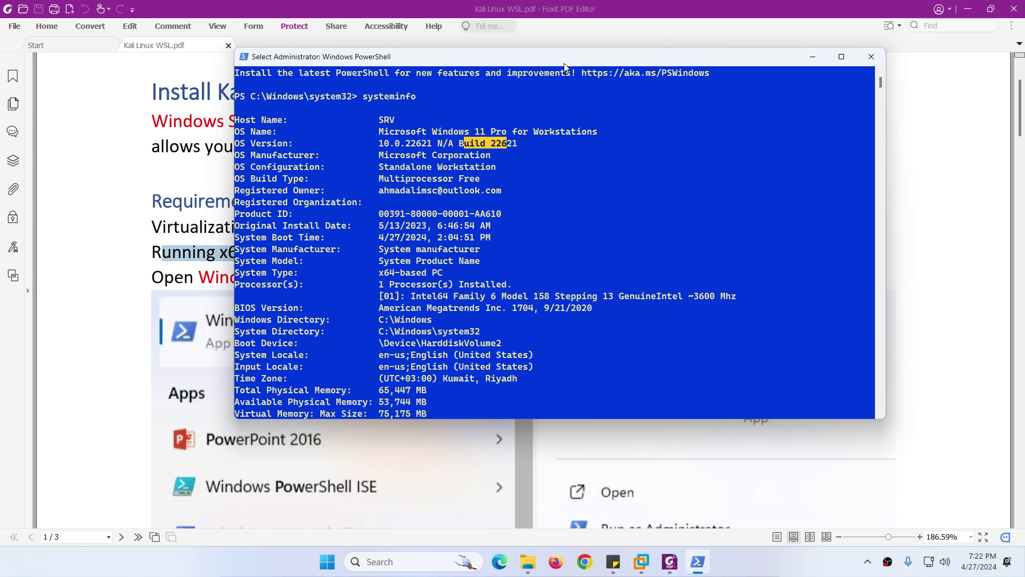
left_click_drag(565, 60, 472, 289)
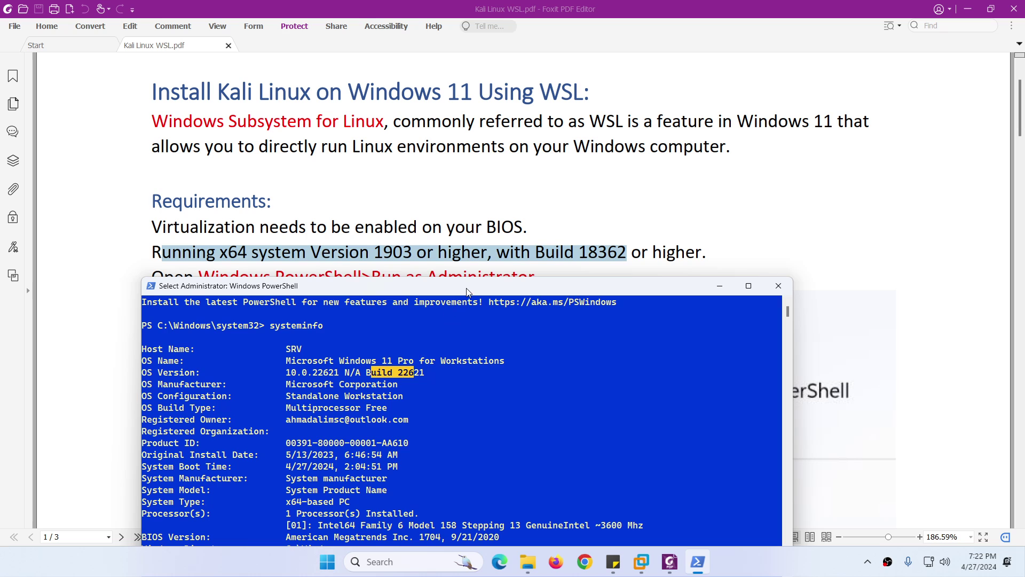
left_click_drag(467, 292, 542, 149)
Step: Check the firmware virtualization entry under Hyper-V Requirements in the systeminfo output, and minimize the PowerShell window
scroll(459, 327, "down", 4)
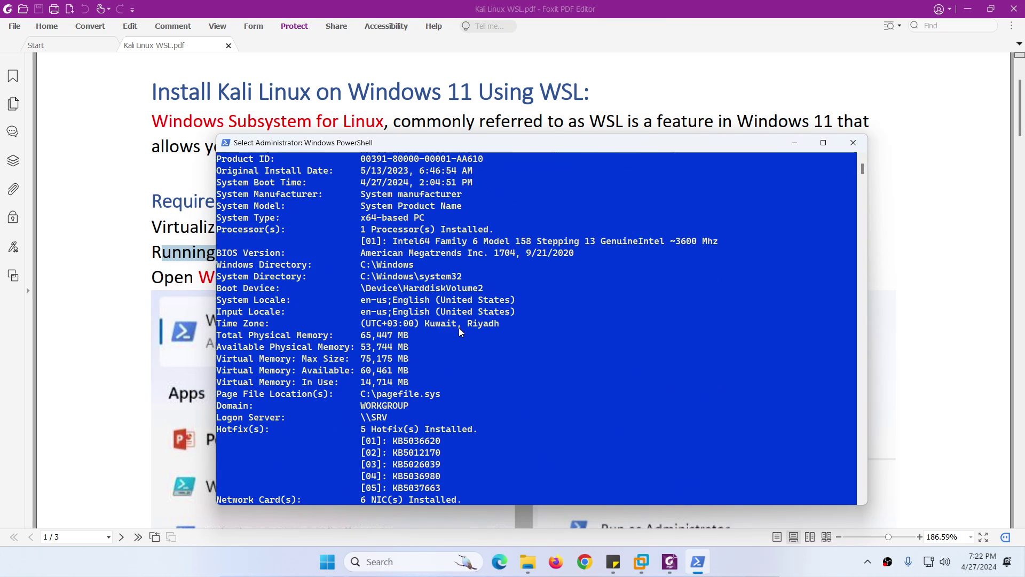
scroll(457, 328, "down", 15)
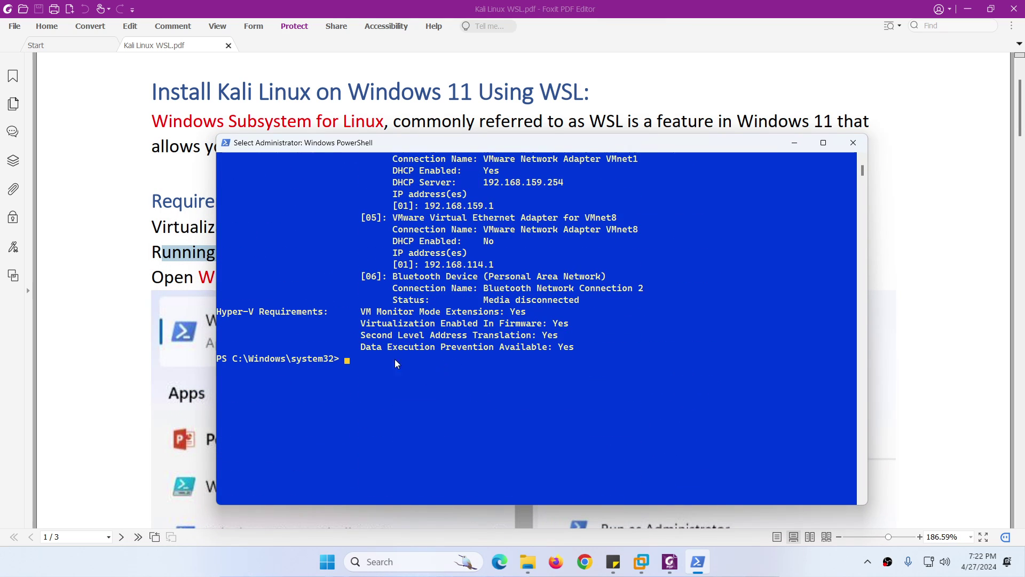
left_click_drag(356, 323, 554, 322)
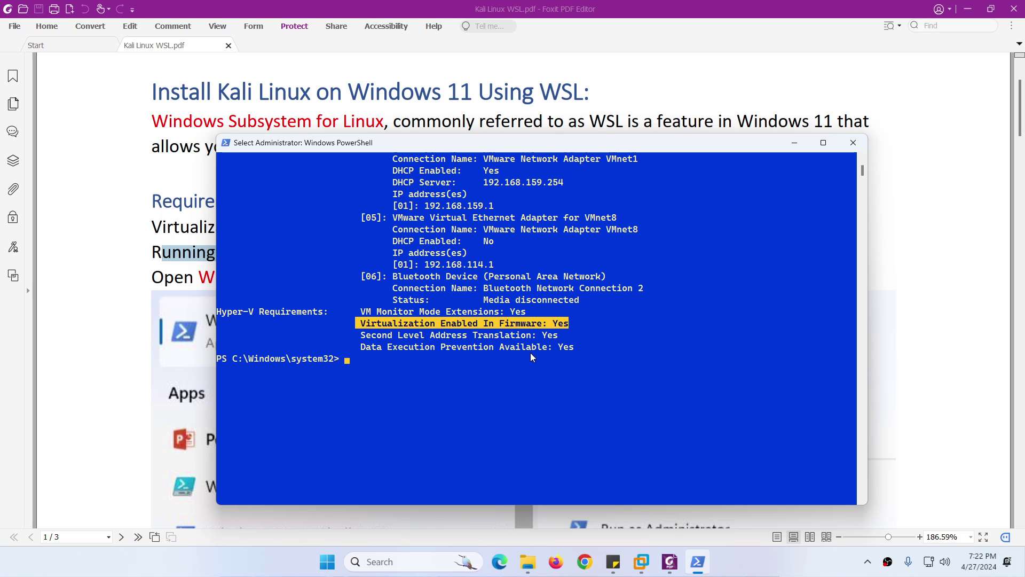
left_click(795, 144)
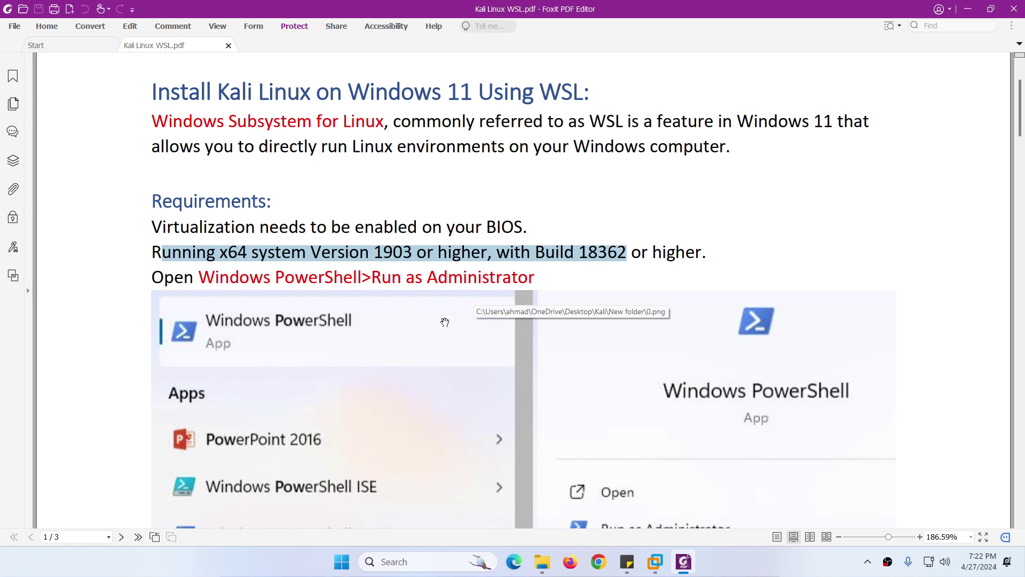
Step: Open the System Information app to view the system summary, and close it
scroll(391, 305, "down", 10)
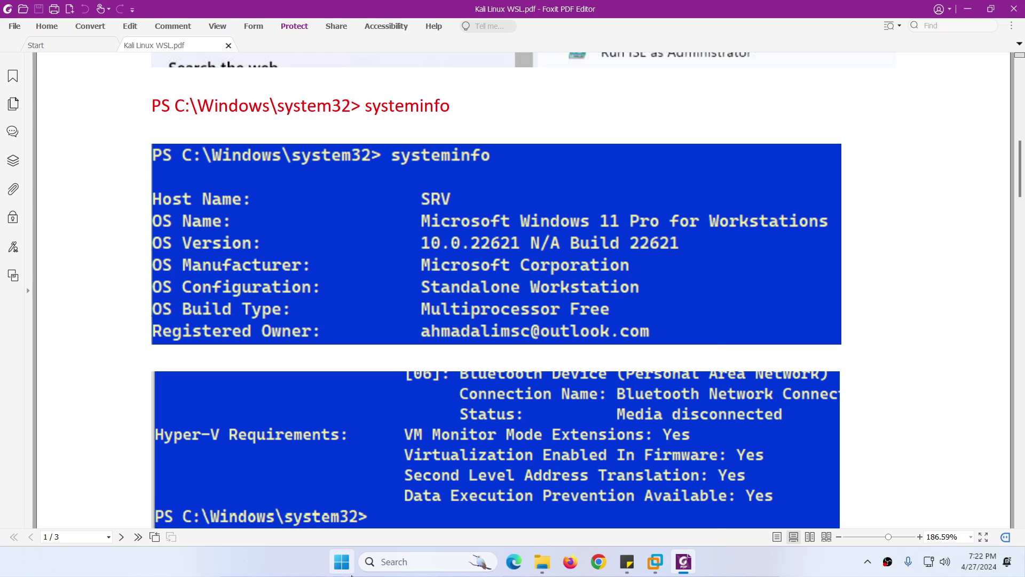
left_click(341, 561)
type("sy")
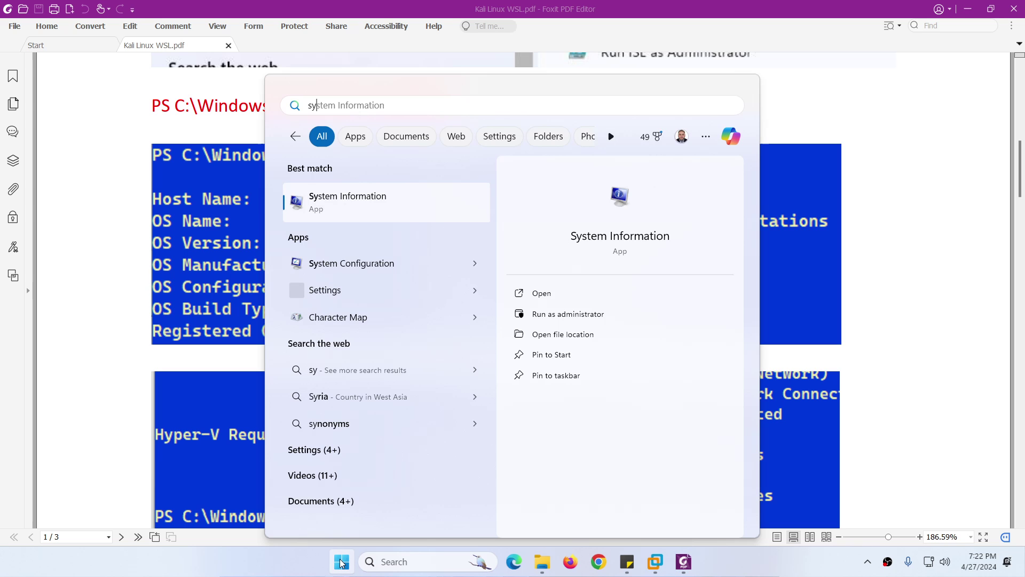
key("Return")
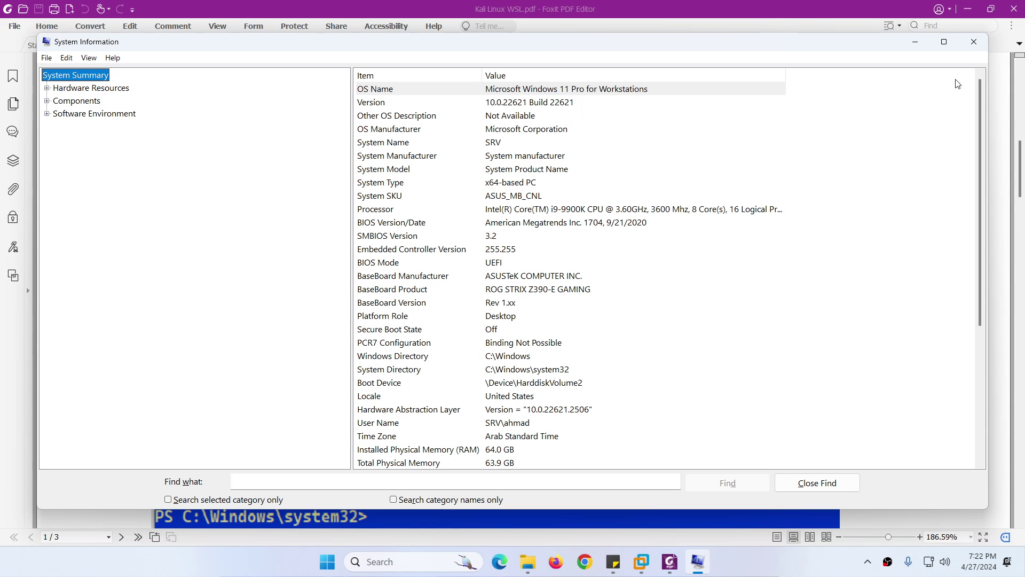
left_click(979, 49)
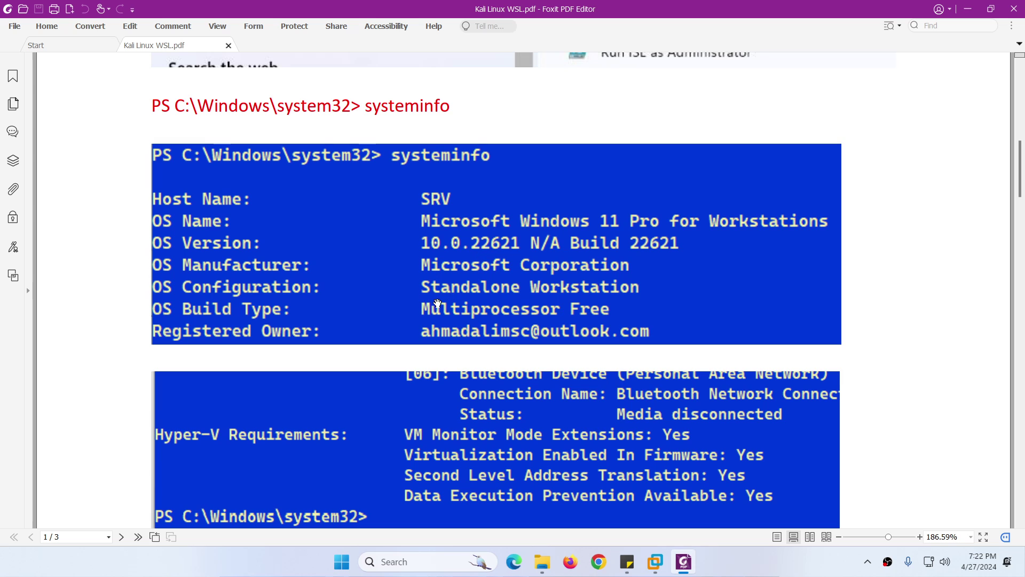
Step: Read the guide's two WSL installation methods: the wsl --install command and Turn Windows features on or off
scroll(403, 310, "down", 1)
scroll(403, 309, "down", 10)
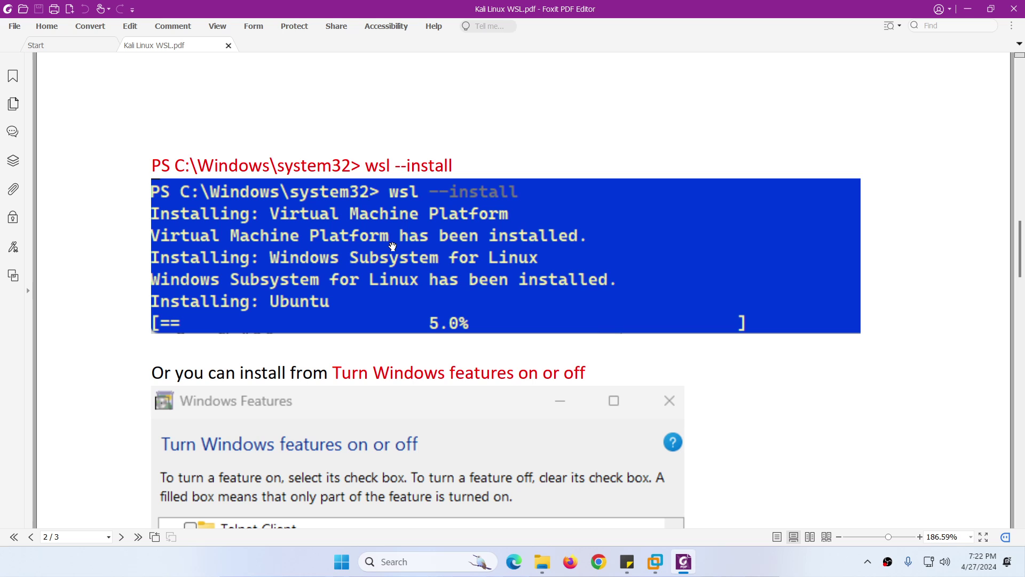
scroll(392, 246, "down", 4)
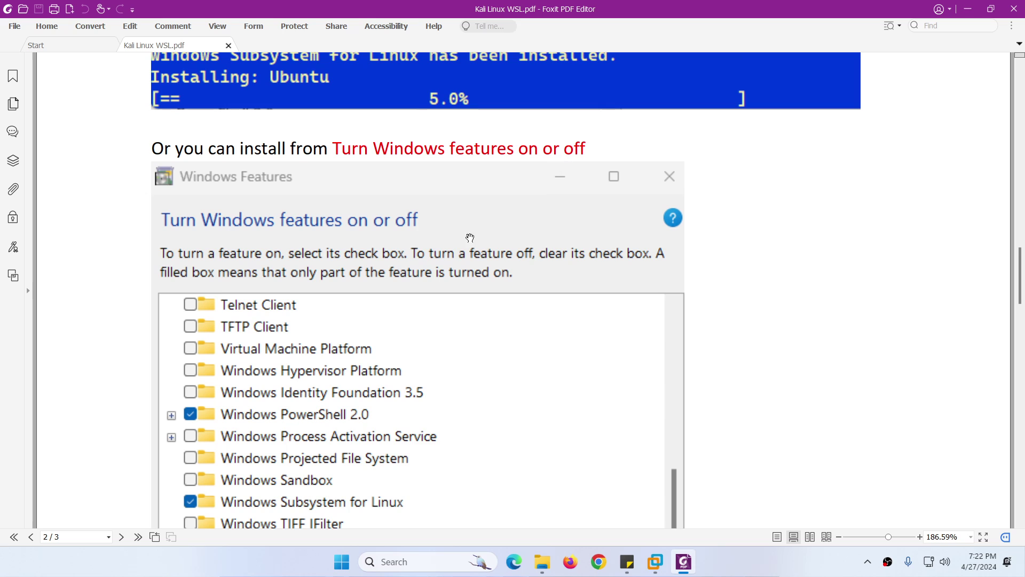
scroll(470, 237, "down", 3)
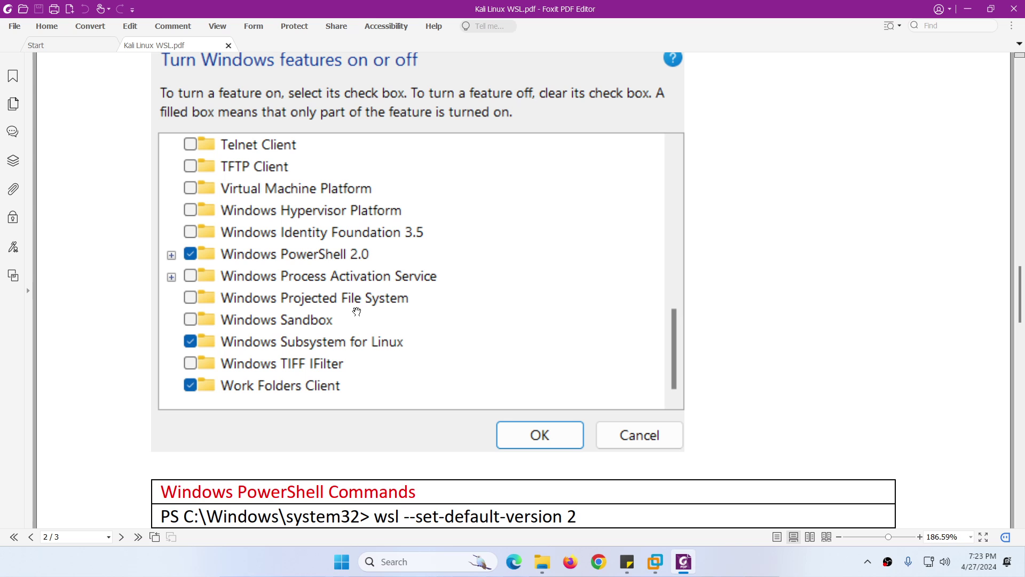
scroll(427, 336, "up", 3)
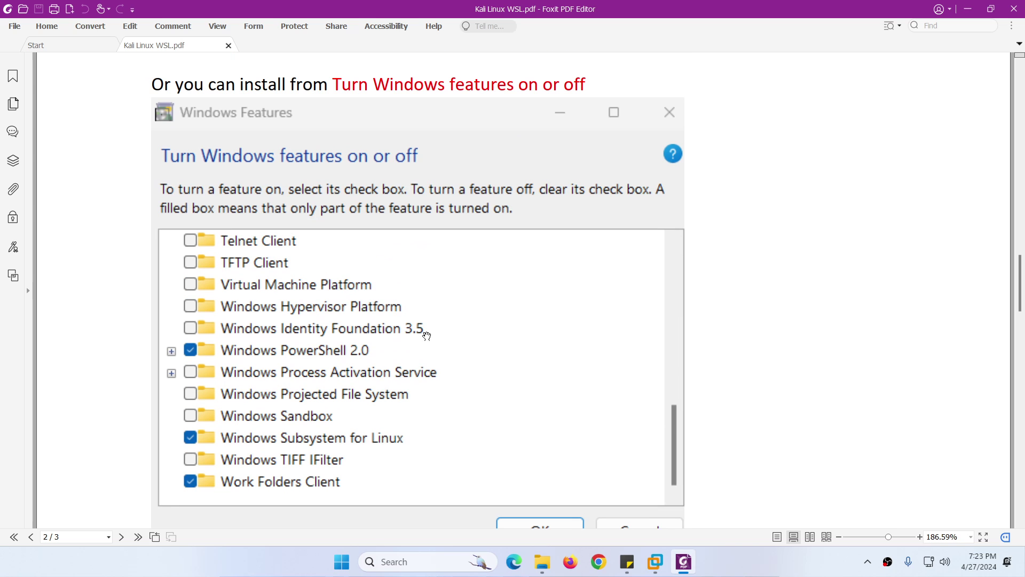
Step: Switch to the Windows-11 virtual machine in VMware and open Turn Windows features on or off
left_click(655, 561)
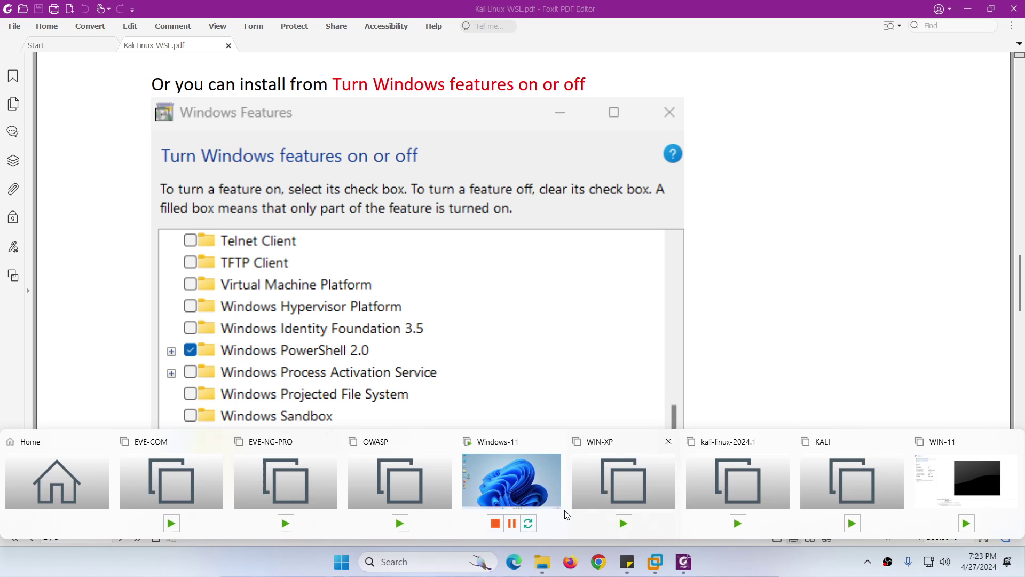
left_click(513, 482)
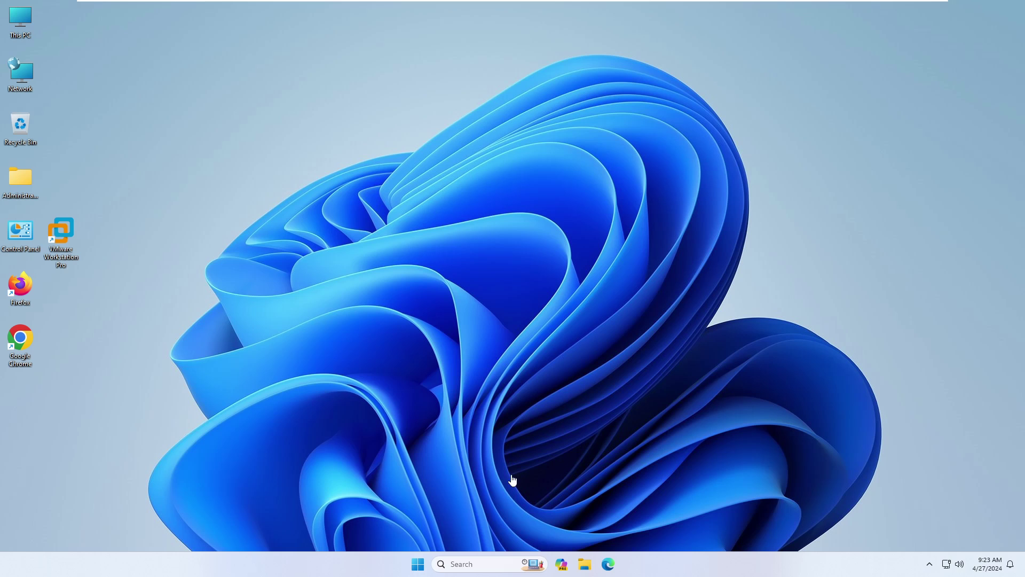
left_click(417, 564)
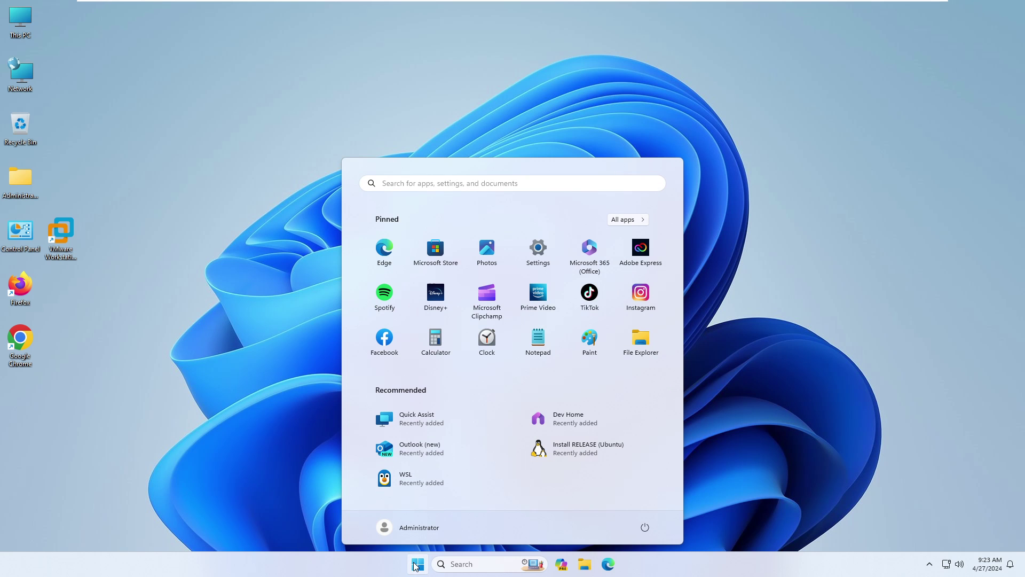
type("turn")
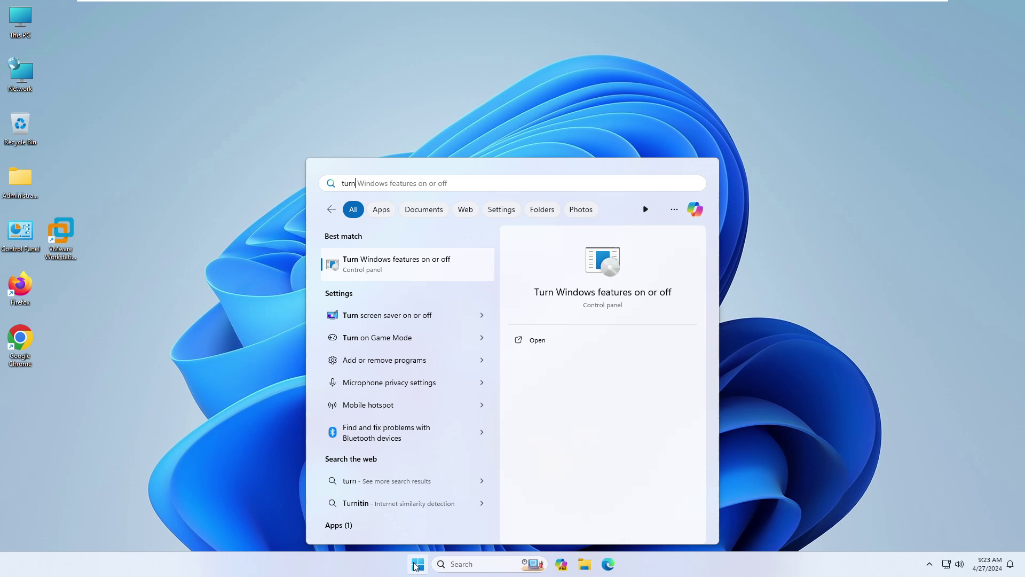
left_click(414, 265)
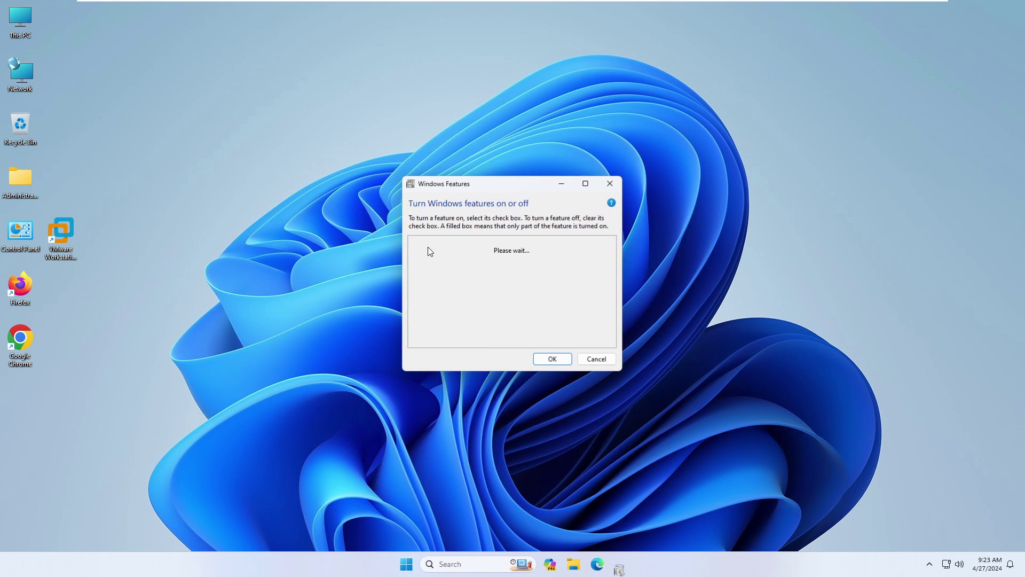
left_click_drag(500, 184, 498, 122)
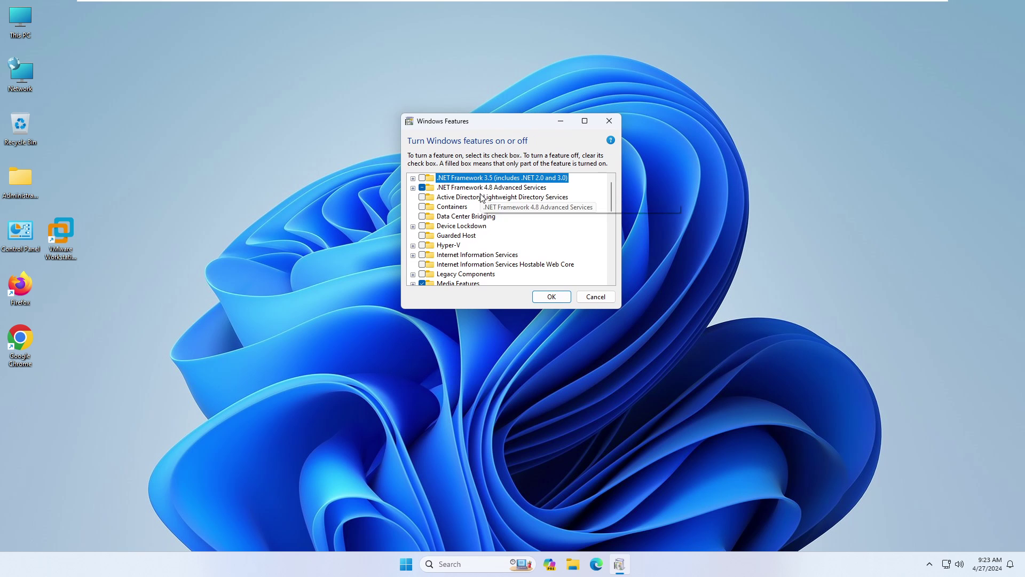
Step: Check the Virtual Machine Platform and Windows Subsystem for Linux entries in Windows Features, and confirm the dialog
scroll(488, 225, "down", 6)
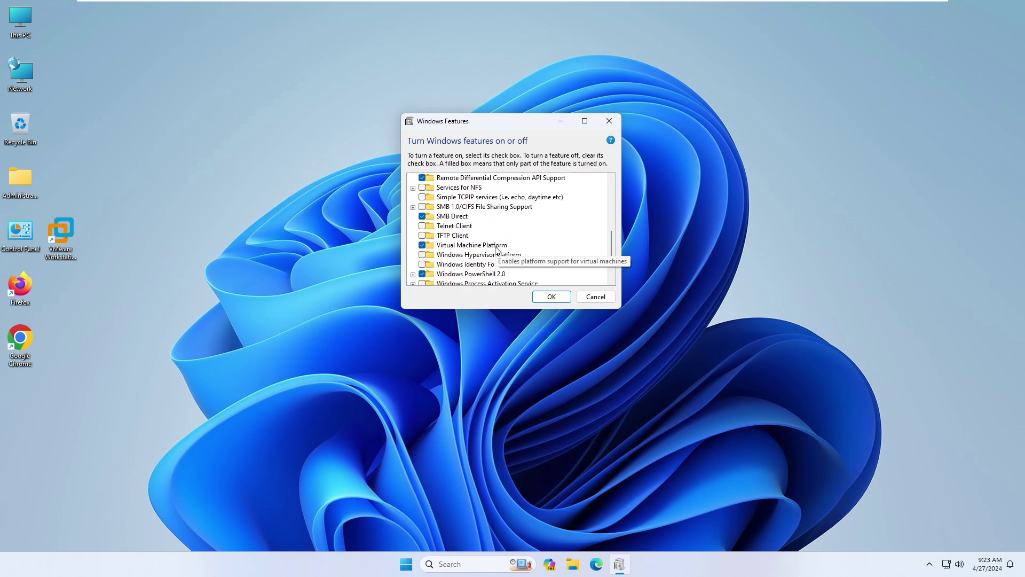
scroll(496, 248, "down", 2)
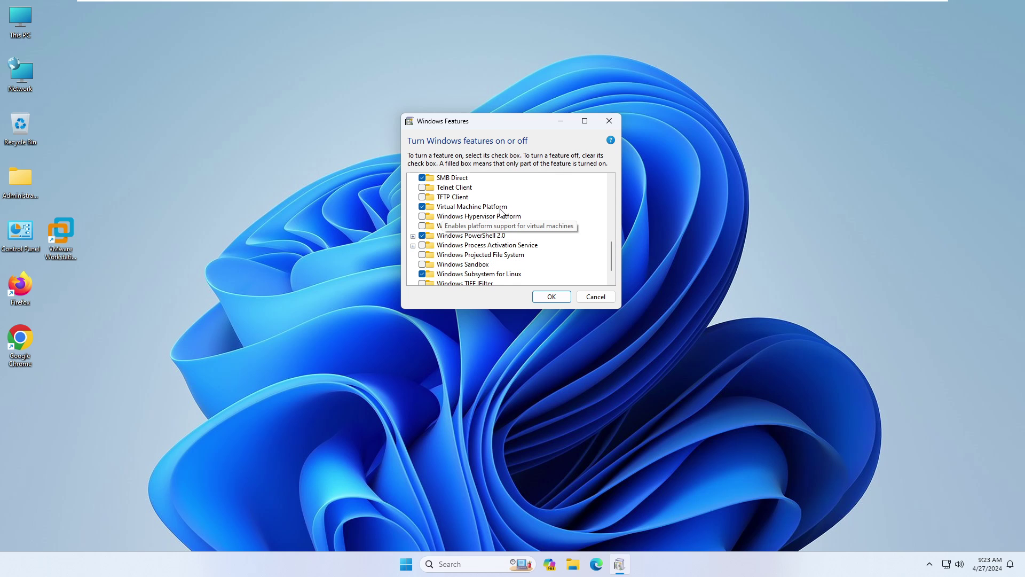
scroll(475, 275, "down", 1)
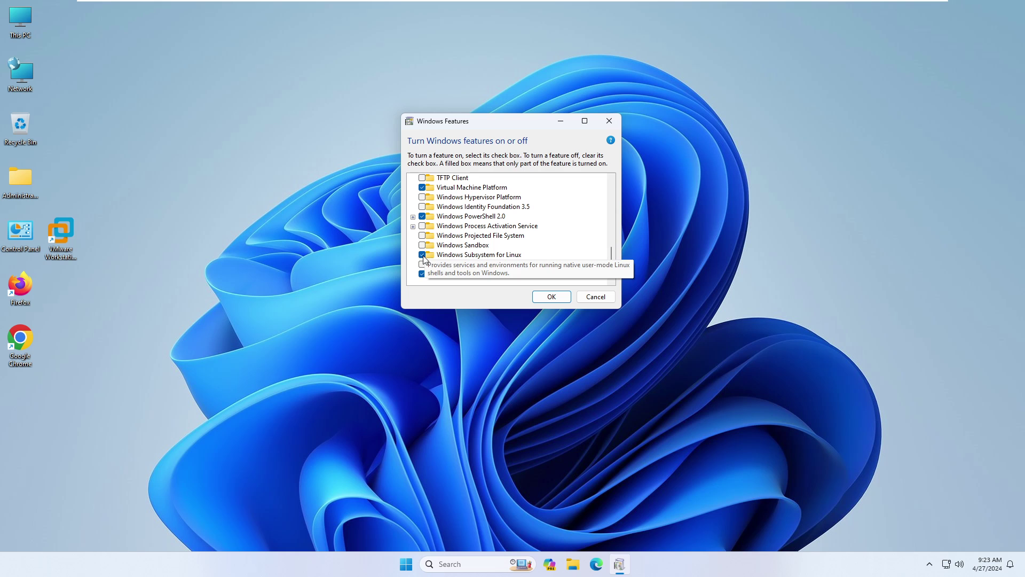
left_click(547, 298)
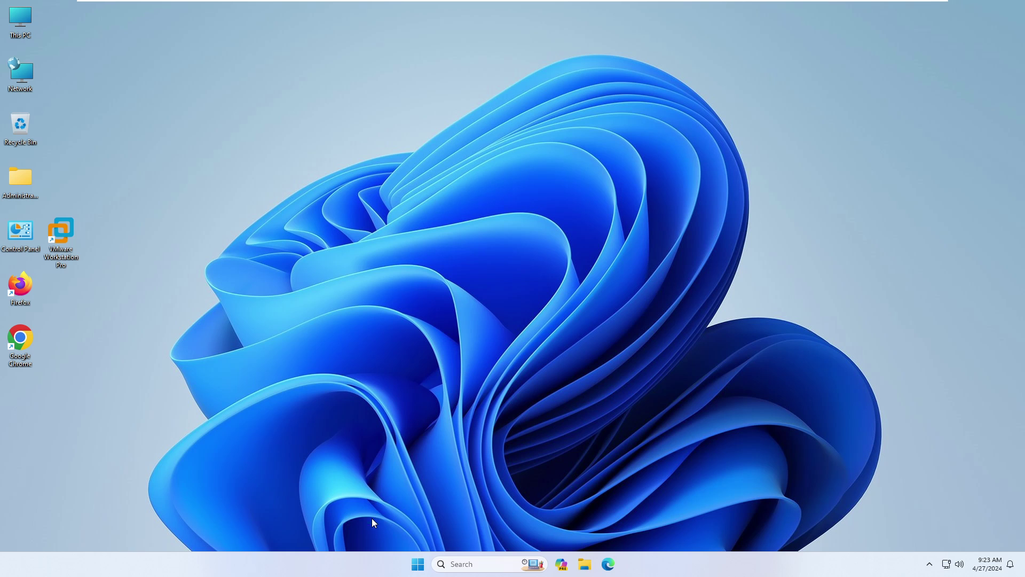
Step: Search for PowerShell, run Windows PowerShell as administrator, and allow it in User Account Control
left_click(418, 565)
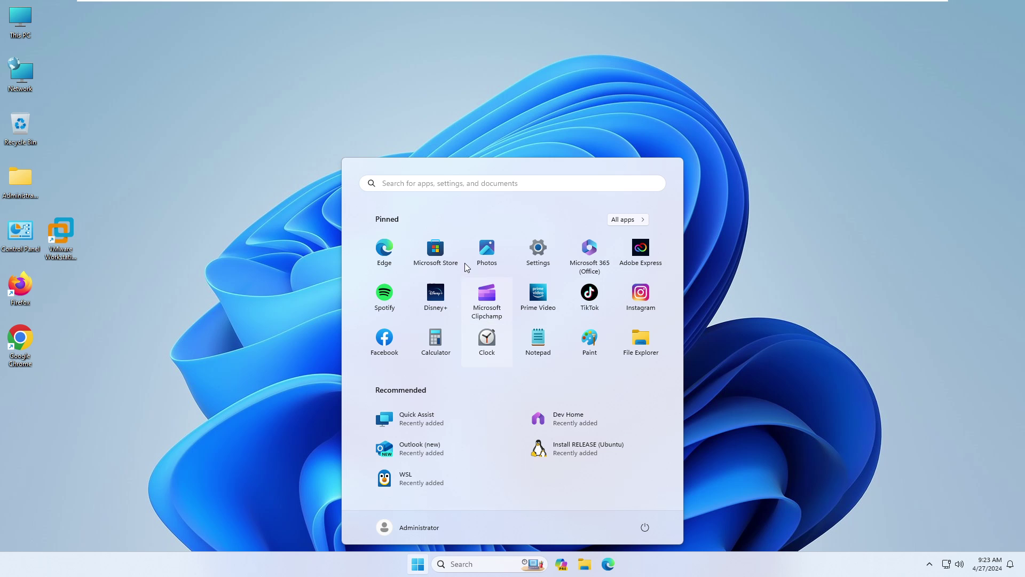
type("power")
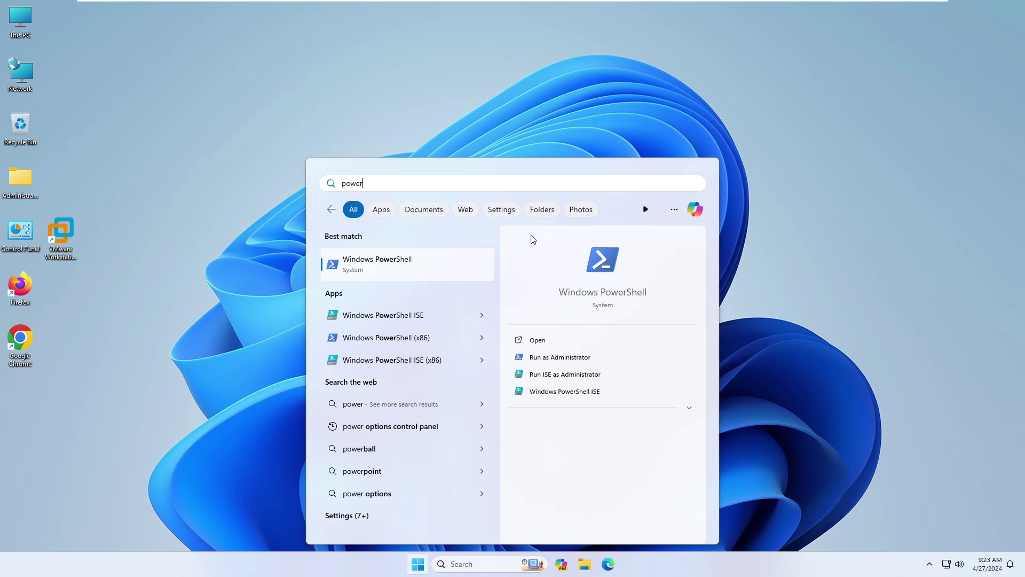
left_click(556, 357)
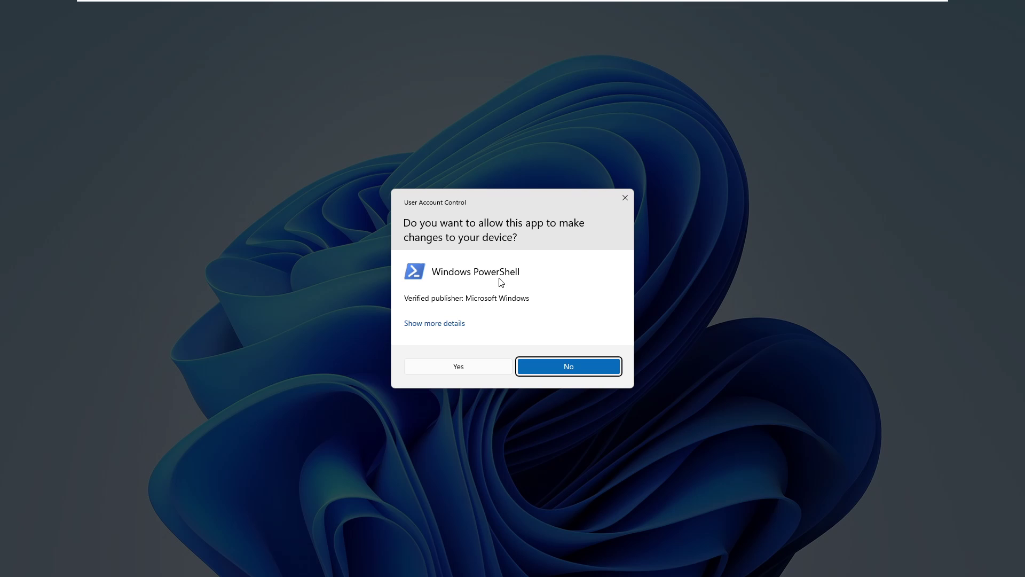
left_click(470, 368)
left_click_drag(448, 120, 458, 83)
key("Return")
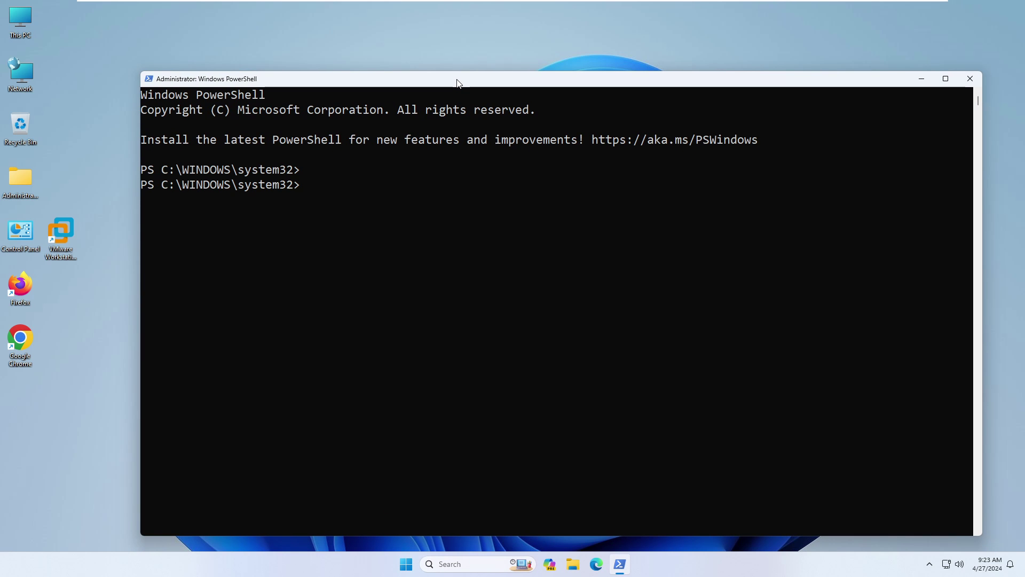
Step: Clear the PowerShell console and check the WSL status with wsl --status
key("ctrl+l")
key("Return")
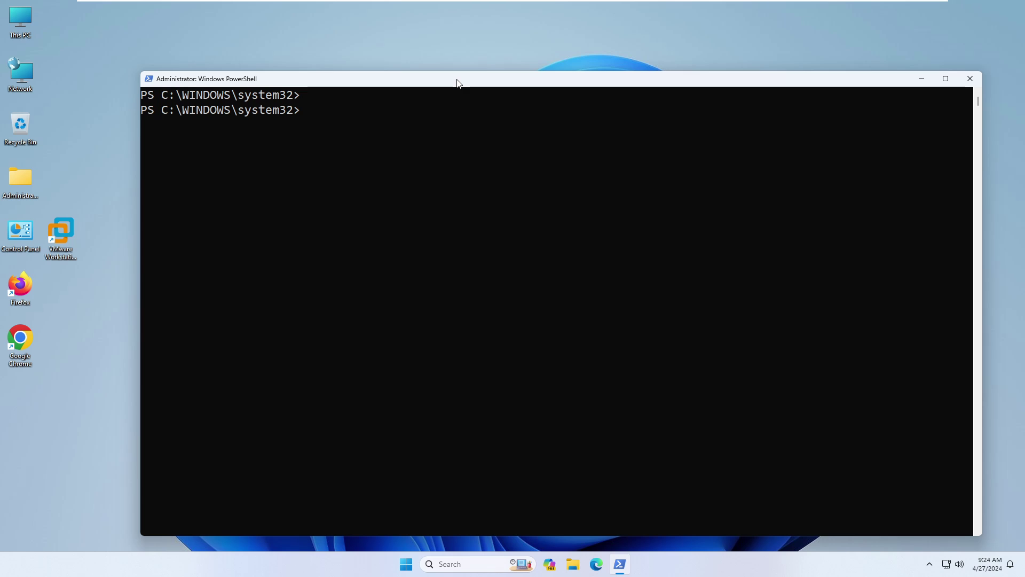
type("wsl --status")
key("Return")
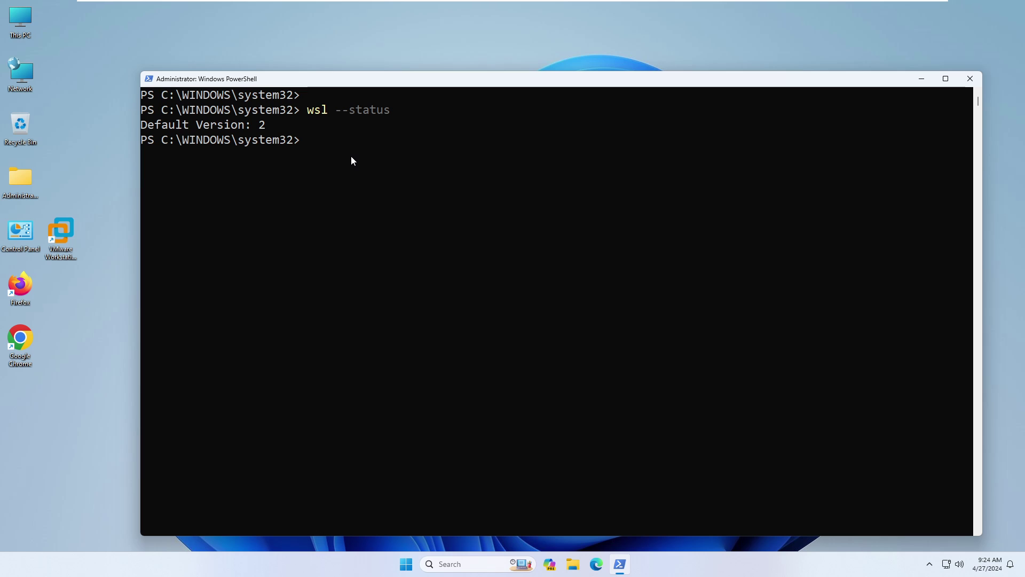
Step: Run wsl --help and read through the available options for installing, managing and listing distributions
type("wsl --help")
key("Return")
scroll(271, 245, "up", 20)
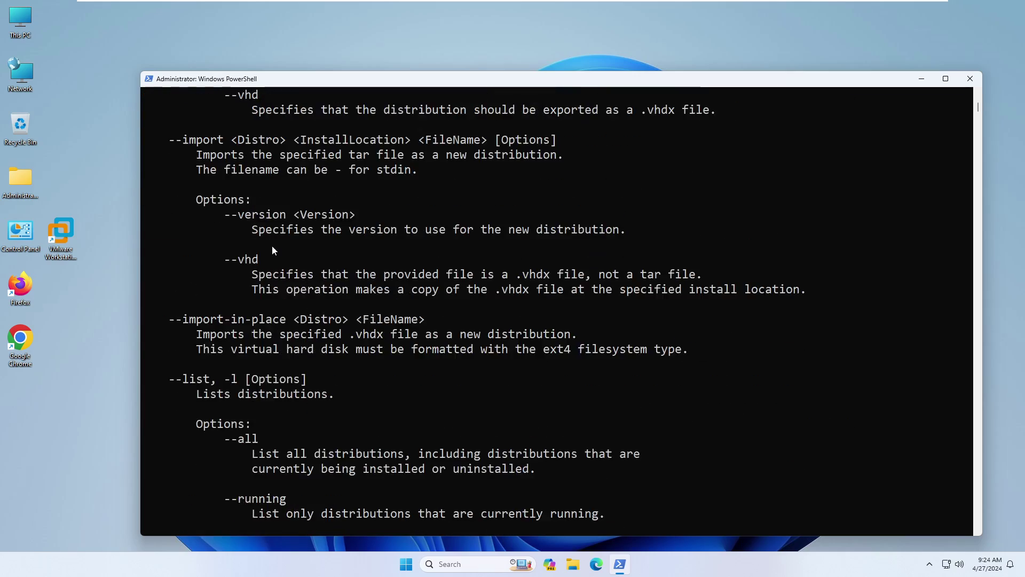
scroll(271, 245, "up", 20)
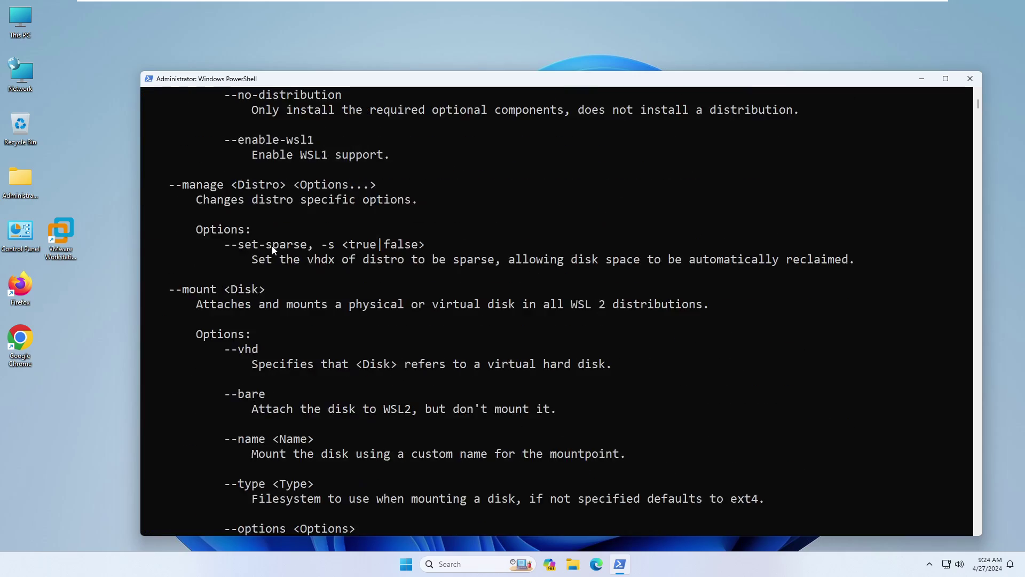
scroll(272, 249, "down", 20)
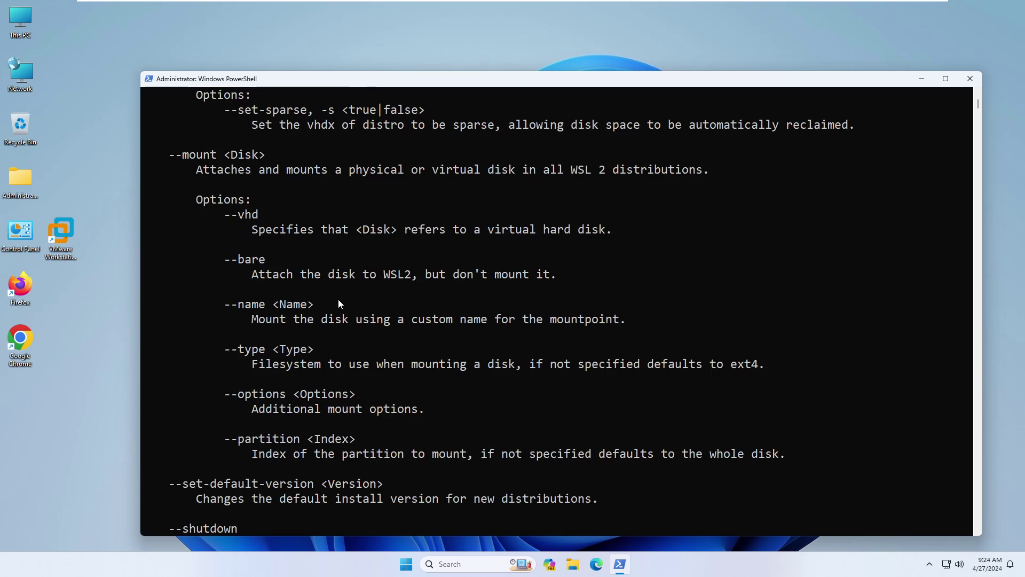
scroll(346, 318, "down", 12)
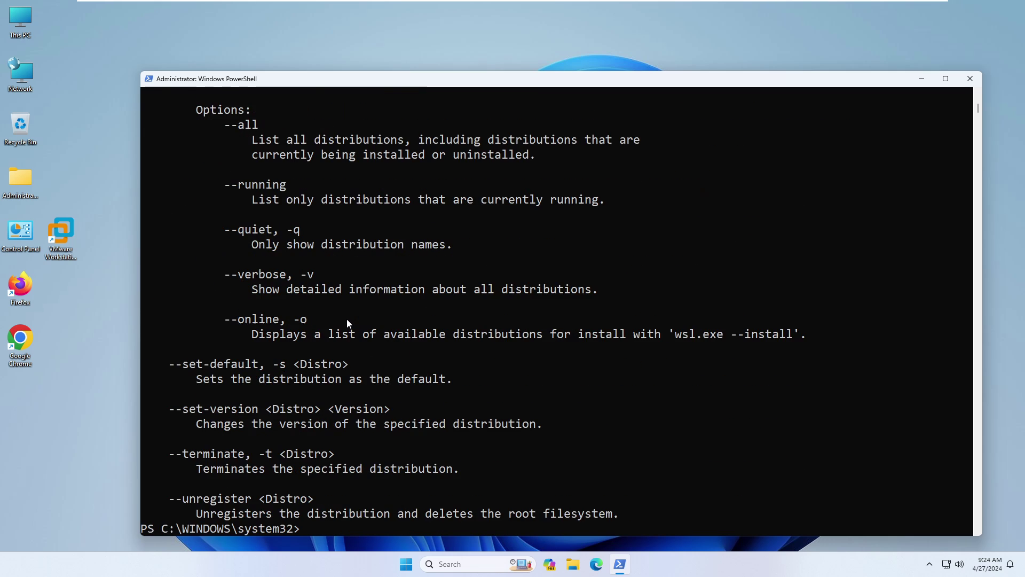
Step: On a cleared console, list the installable distributions with wsl --list --online and highlight kali-linux and the entries below it
key("ctrl+l")
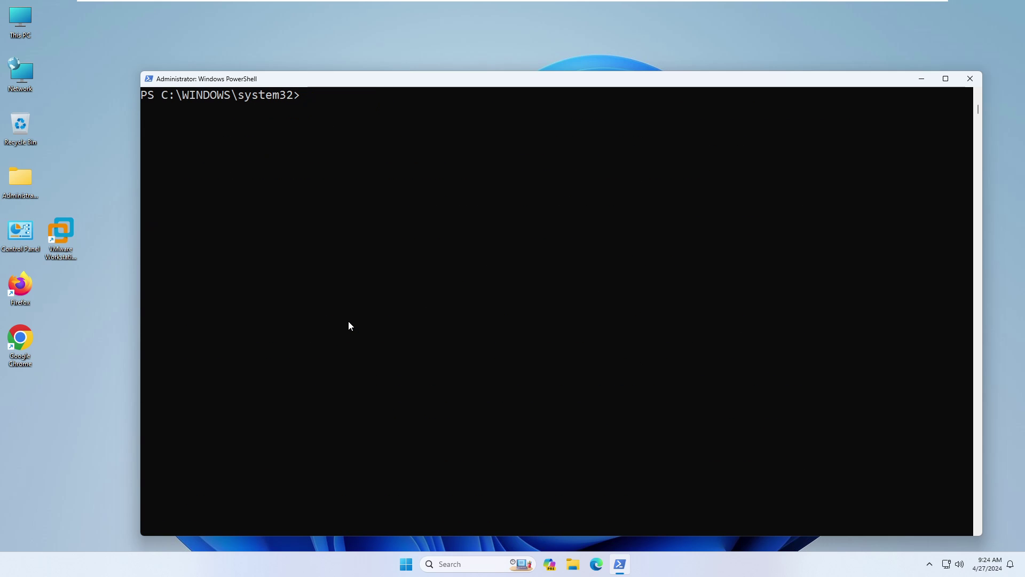
key("Return")
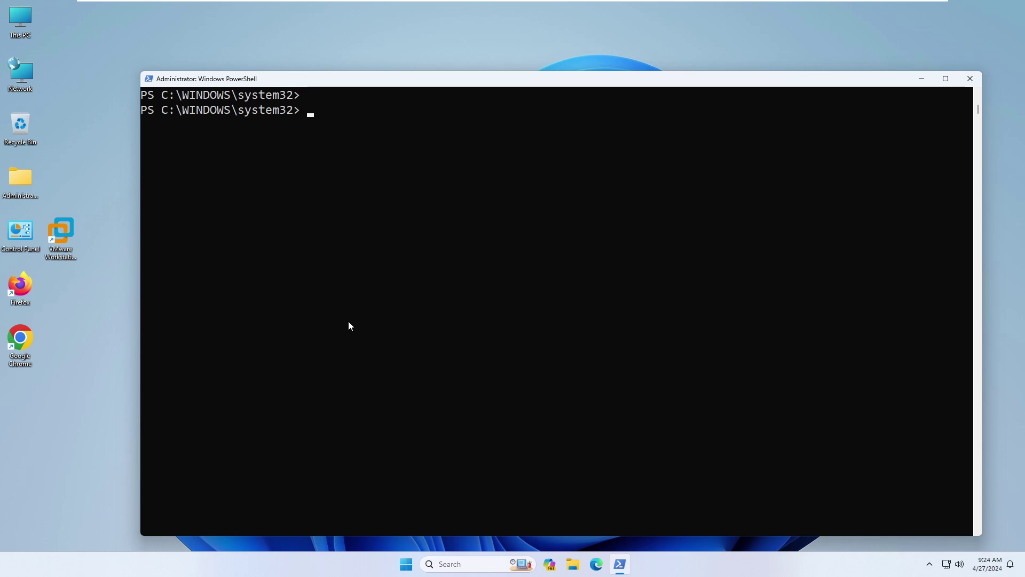
type("wsl --onli")
type("ne")
key("BackSpace")
key("BackSpace")
key("BackSpace")
key("BackSpace")
key("BackSpace")
type("list --online")
key("Return")
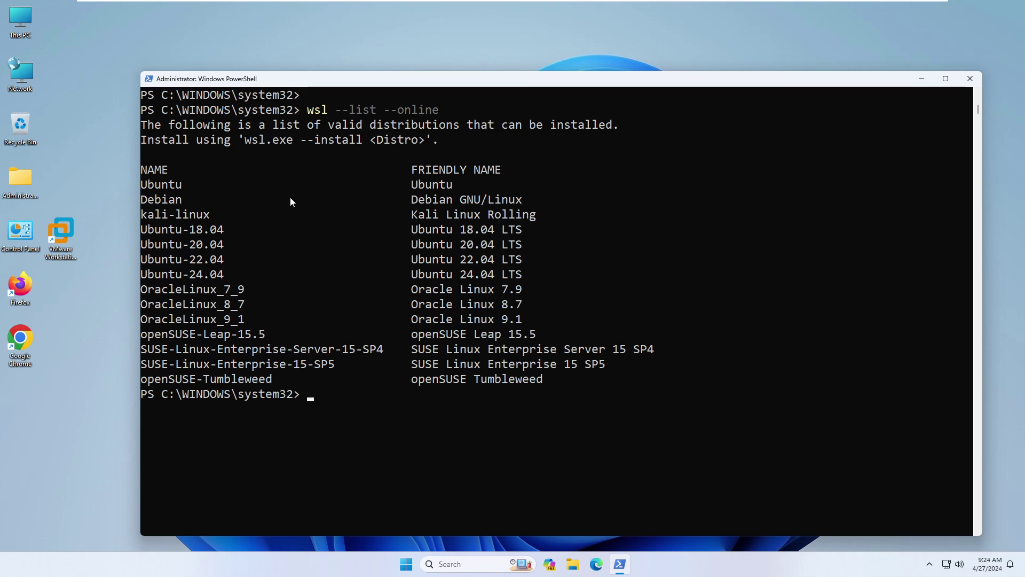
left_click_drag(172, 188, 149, 218)
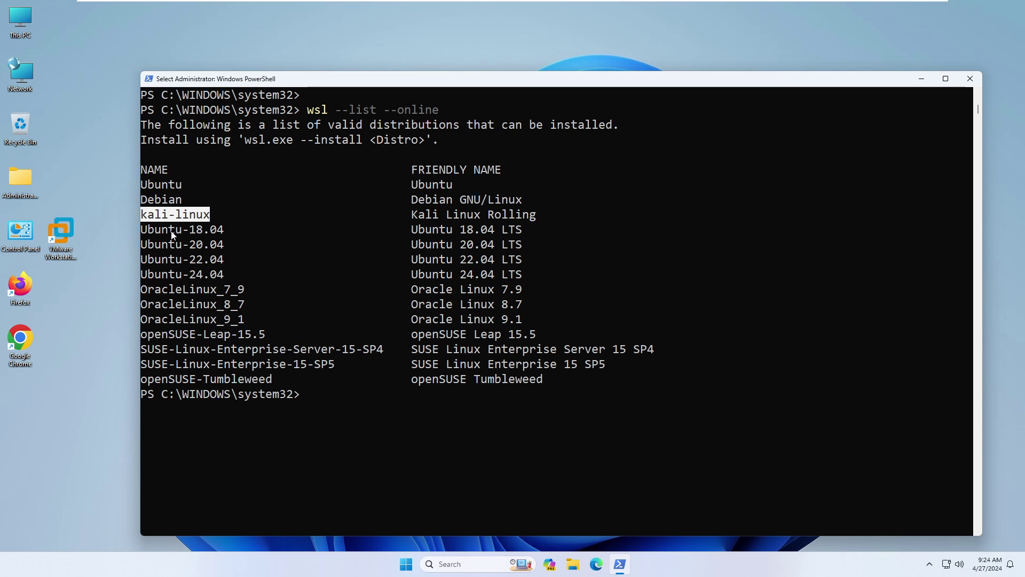
left_click_drag(169, 230, 189, 368)
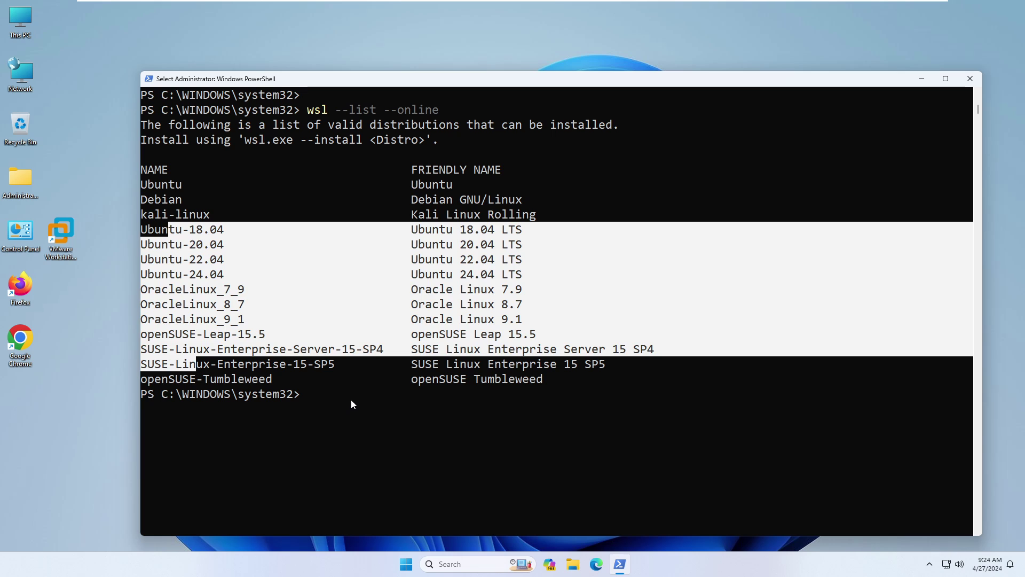
left_click(352, 396)
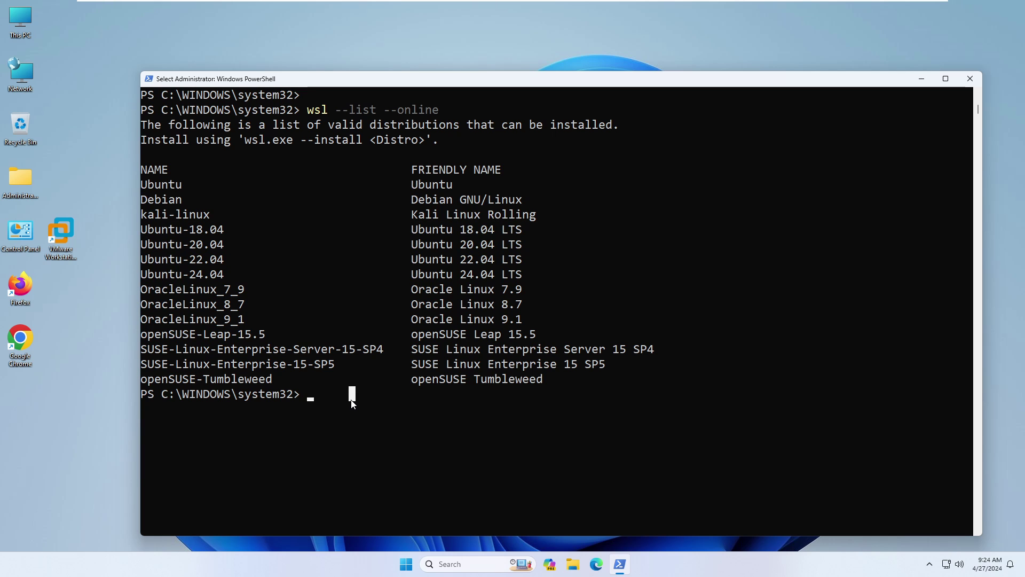
key("Escape")
Step: Clear the console and install WSL with its default Ubuntu distribution by running wsl --install
key("ctrl+l")
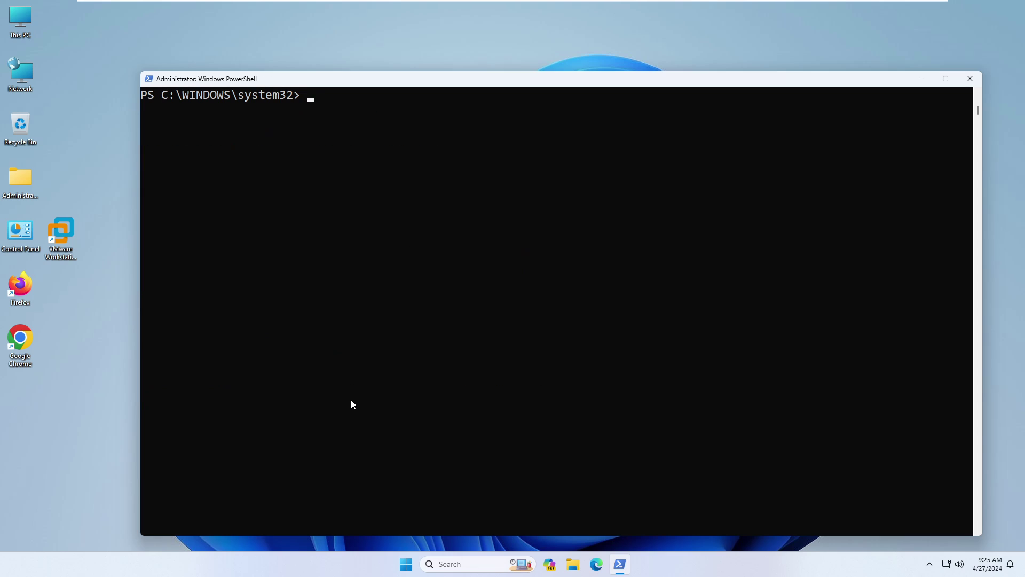
key("Return")
key("Up")
key("BackSpace")
key("BackSpace")
key("BackSpace")
key("BackSpace")
key("BackSpace")
key("BackSpace")
key("BackSpace")
key("BackSpace")
key("BackSpace")
key("BackSpace")
key("BackSpace")
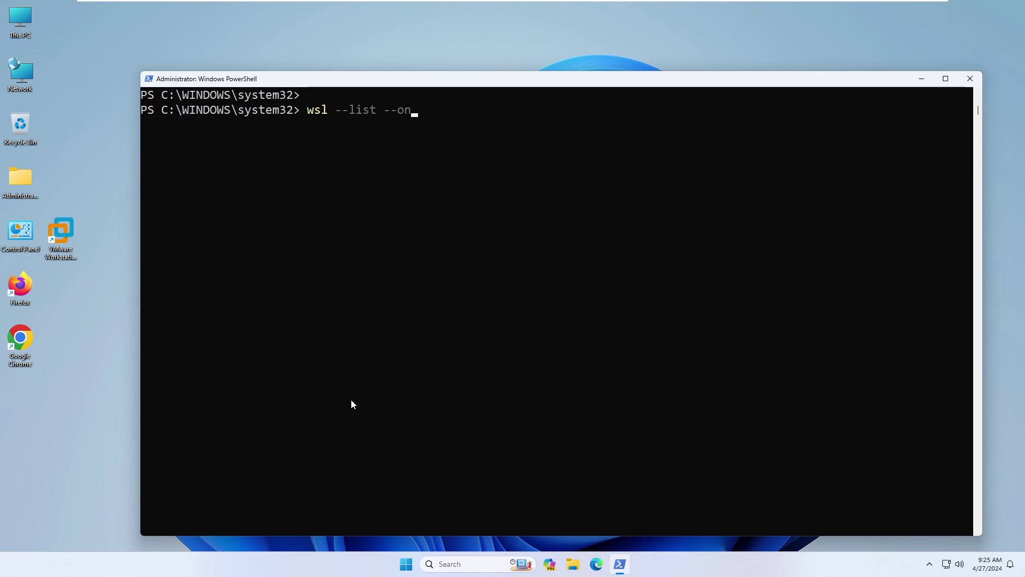
key("BackSpace")
key("BackSpace")
type("install")
key("Return")
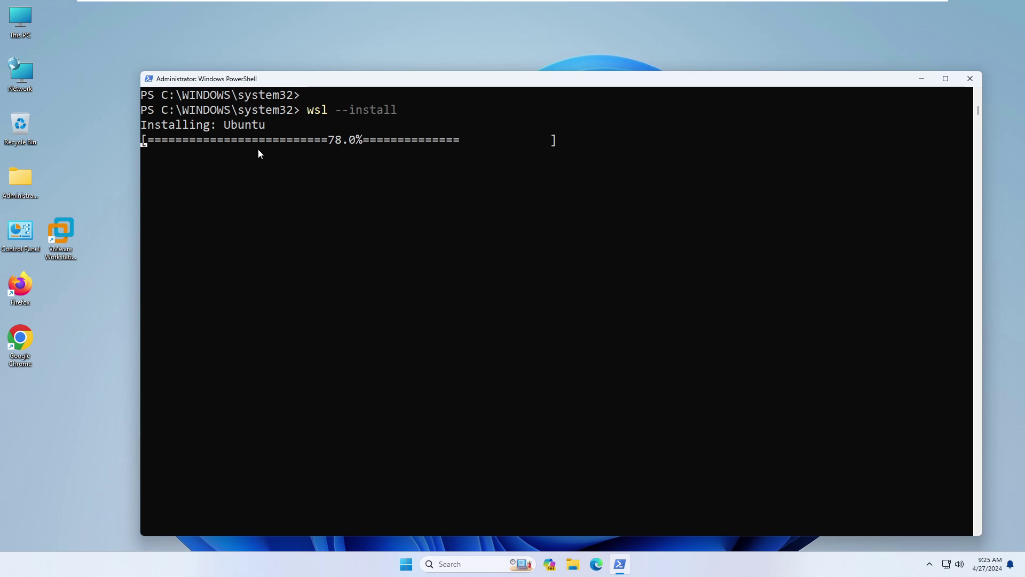
Step: Create the default UNIX user account for Ubuntu by entering a username and the new password twice
scroll(336, 180, "up", 7)
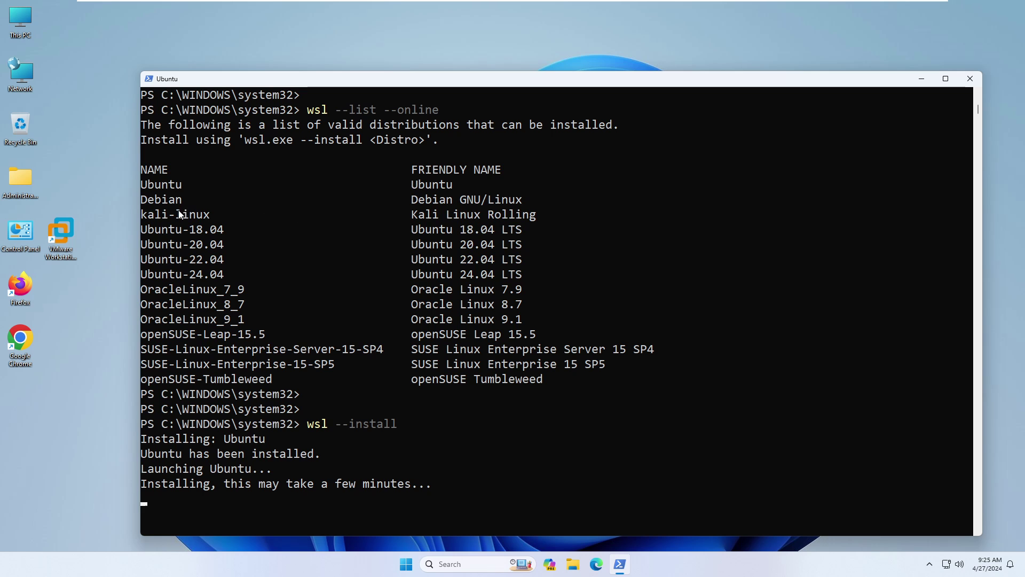
scroll(292, 261, "down", 5)
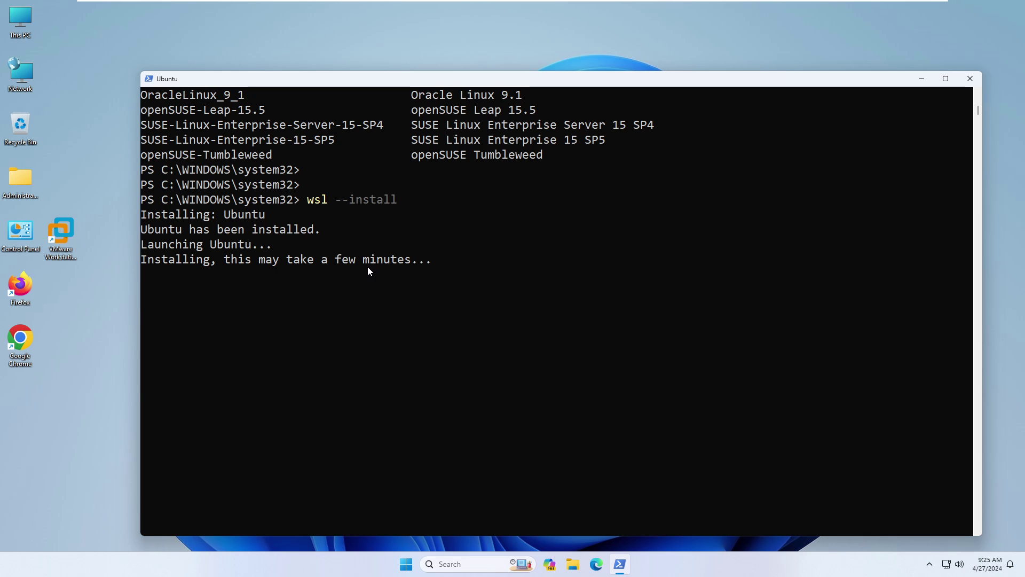
scroll(367, 267, "up", 5)
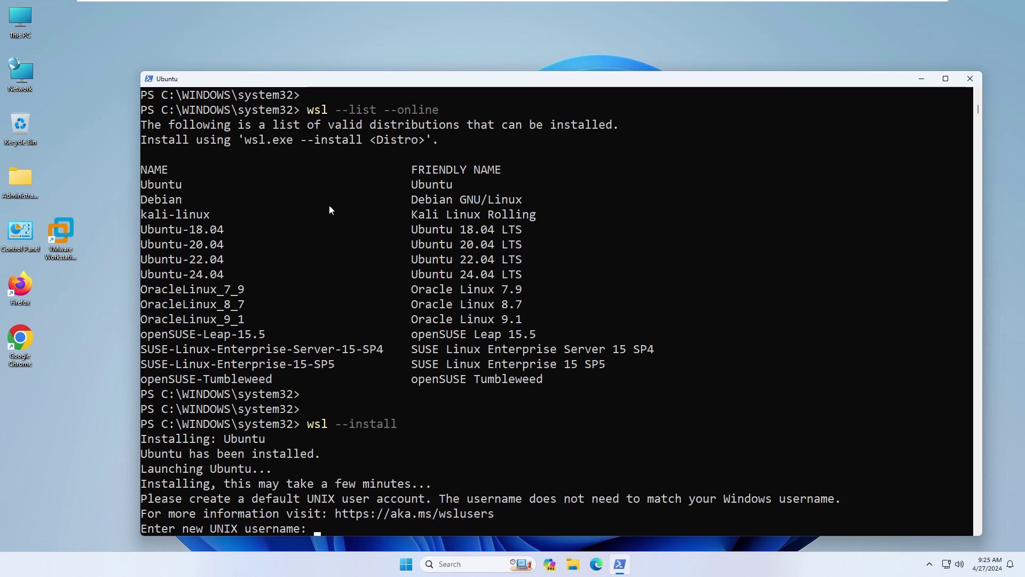
scroll(348, 304, "down", 3)
left_click(338, 407)
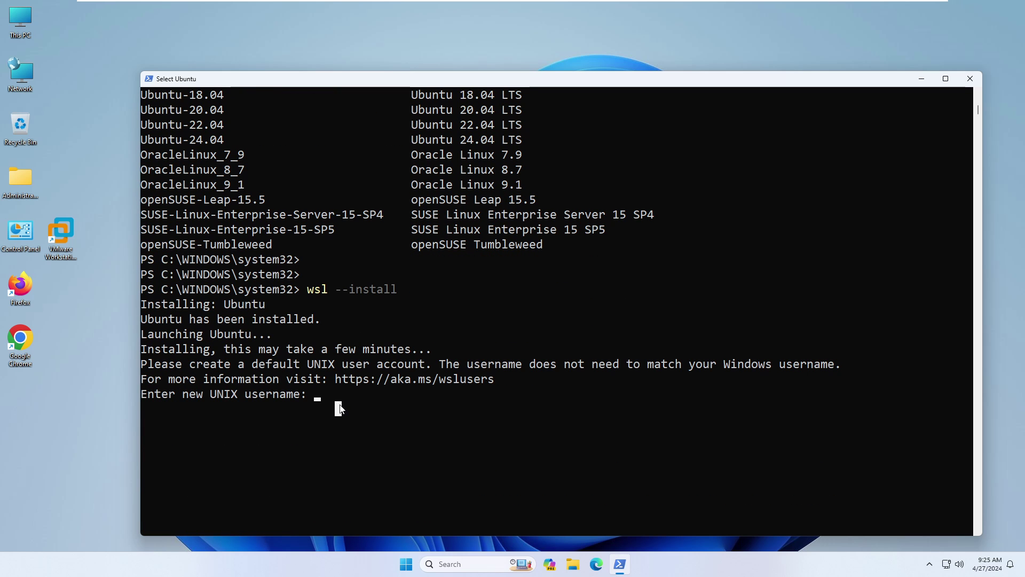
type("ali")
key("Return")
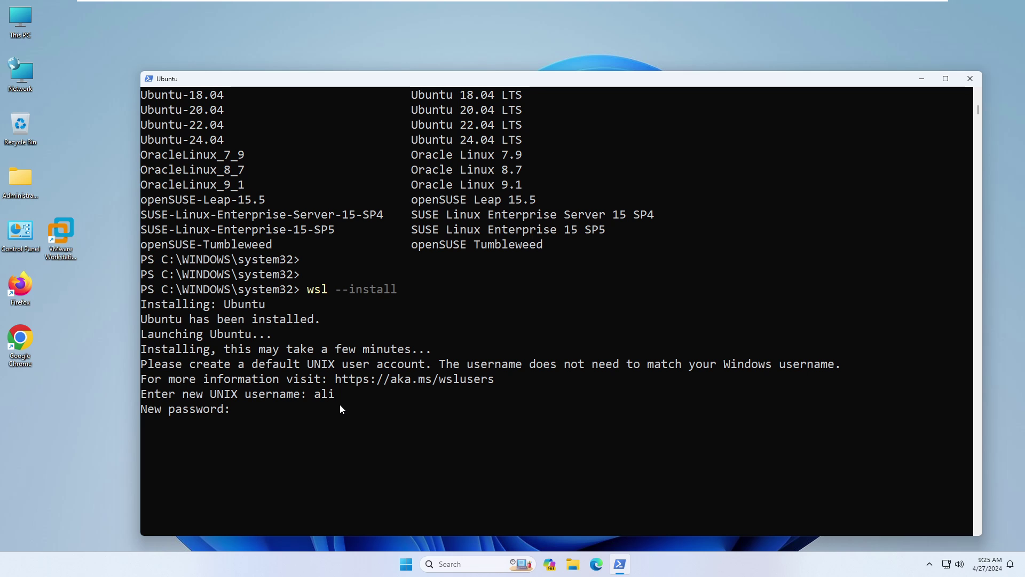
key("Return")
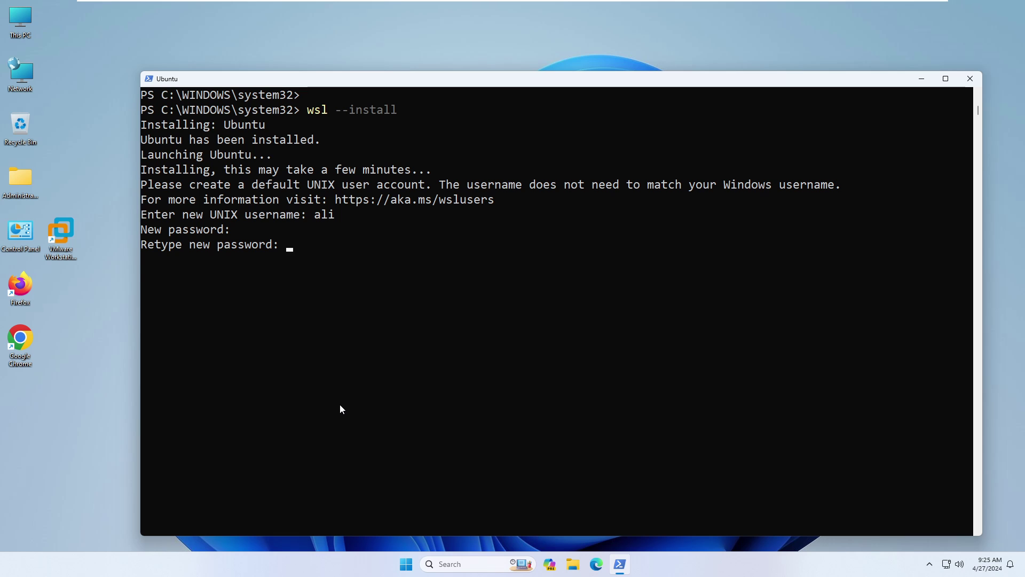
key("Return")
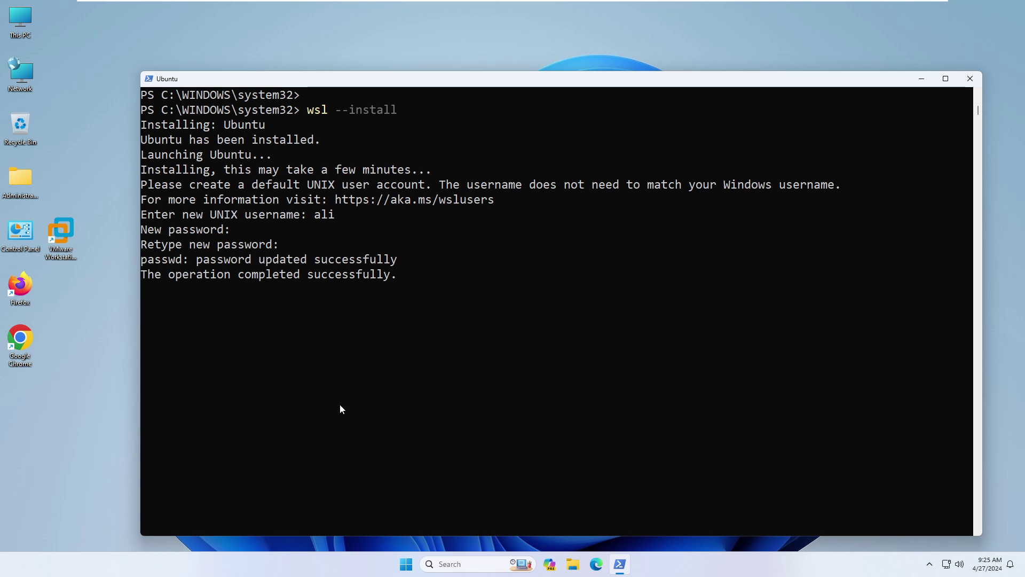
Step: Move the terminal window up slightly and leave the Ubuntu shell with the exit command
left_click_drag(460, 84, 483, 63)
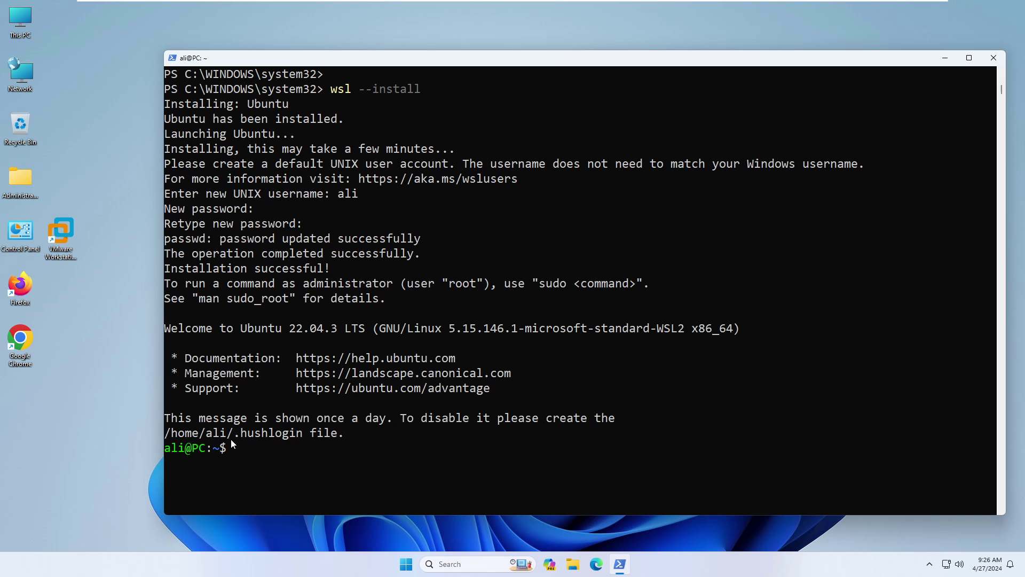
left_click(256, 452)
type("exit")
key("Return")
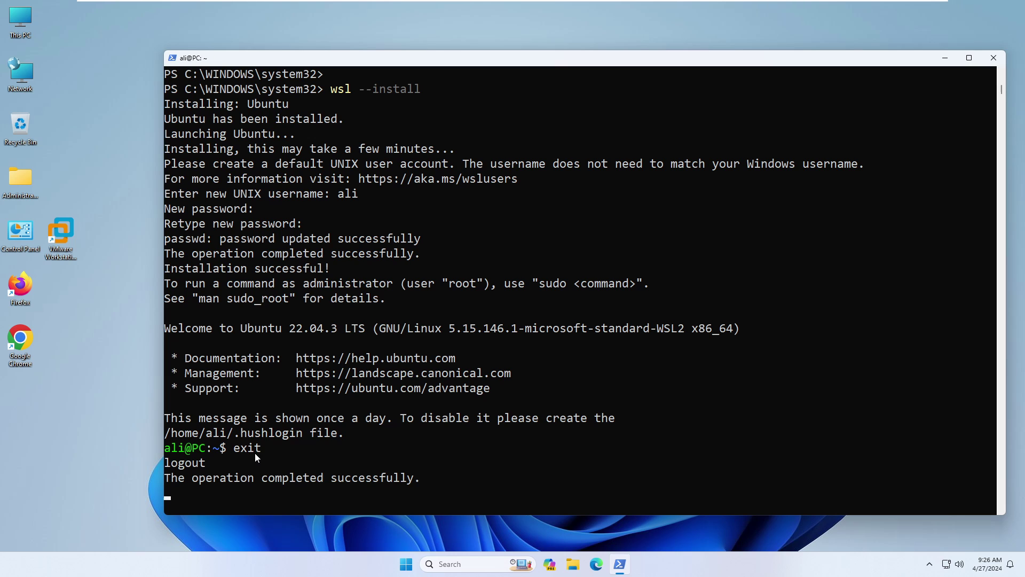
Step: Clear the PowerShell console and list the available distributions again with wsl --list --online
key("ctrl+l")
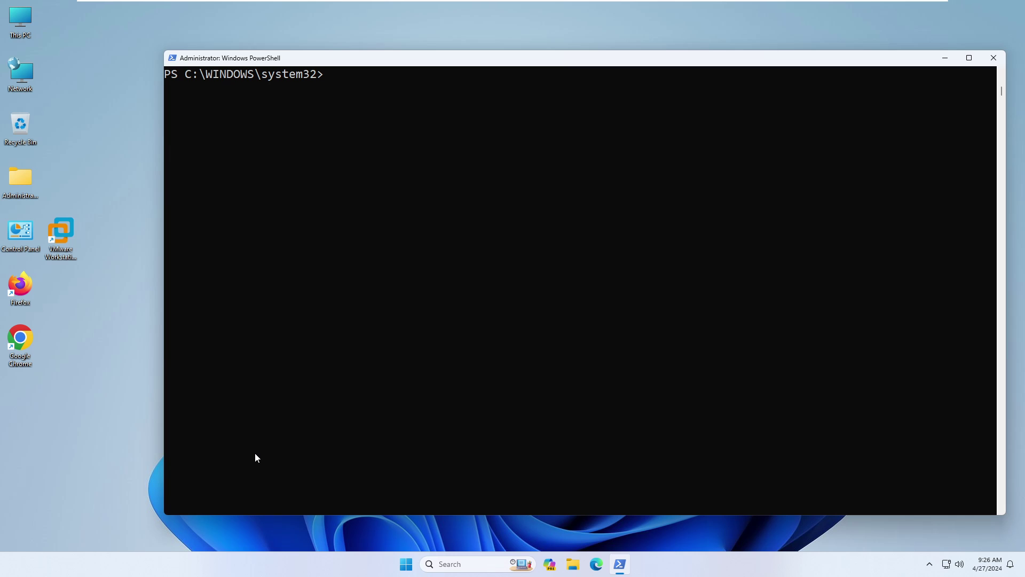
type("wsl --list --online")
key("Up")
key("Return")
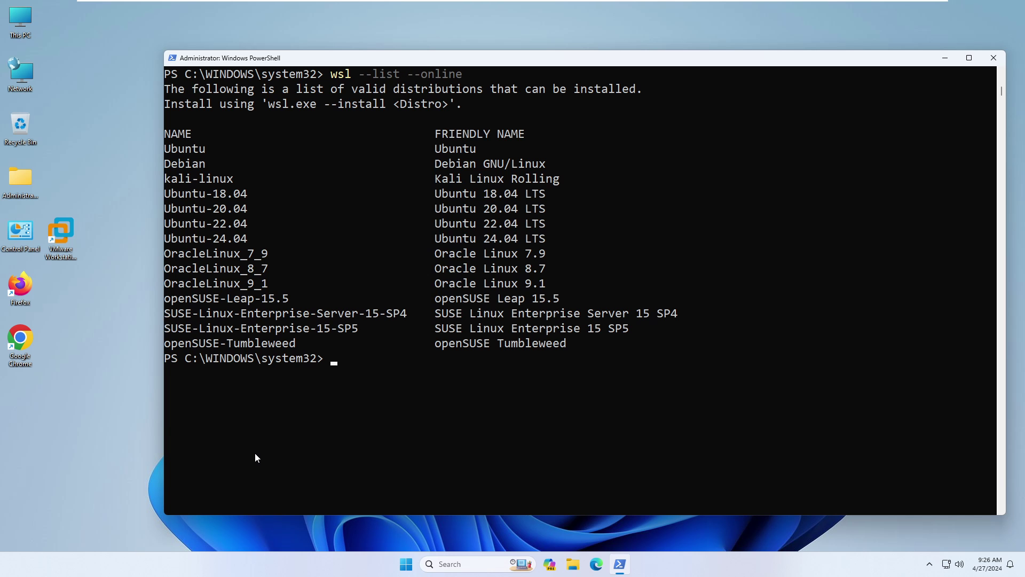
Step: Install the Kali Linux distribution by running wsl --install -d kali-linux, copying the distribution name from the list
key("Up")
key("Up")
type("-d")
left_click_drag(232, 178, 166, 182)
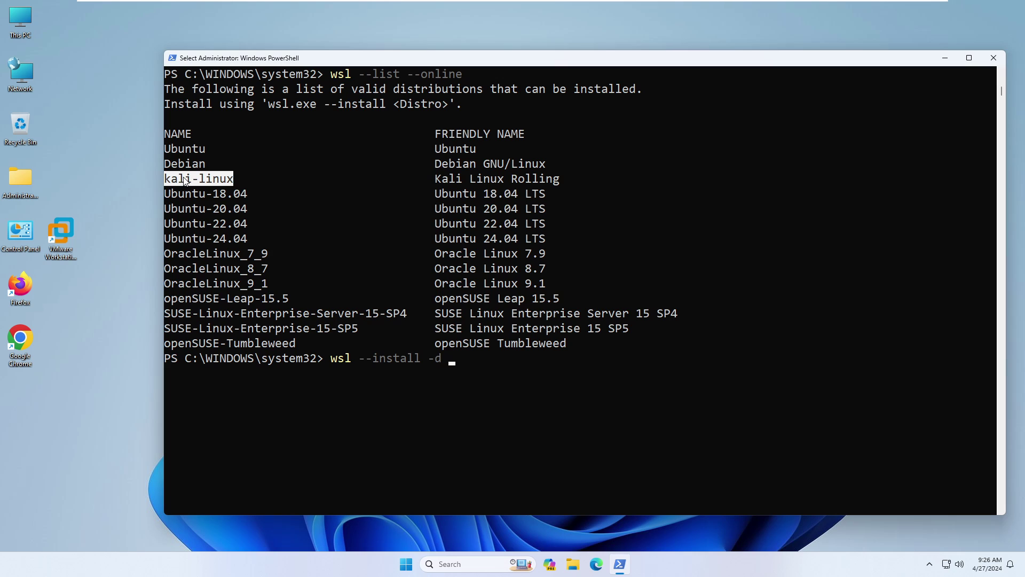
right_click(305, 283)
right_click(466, 361)
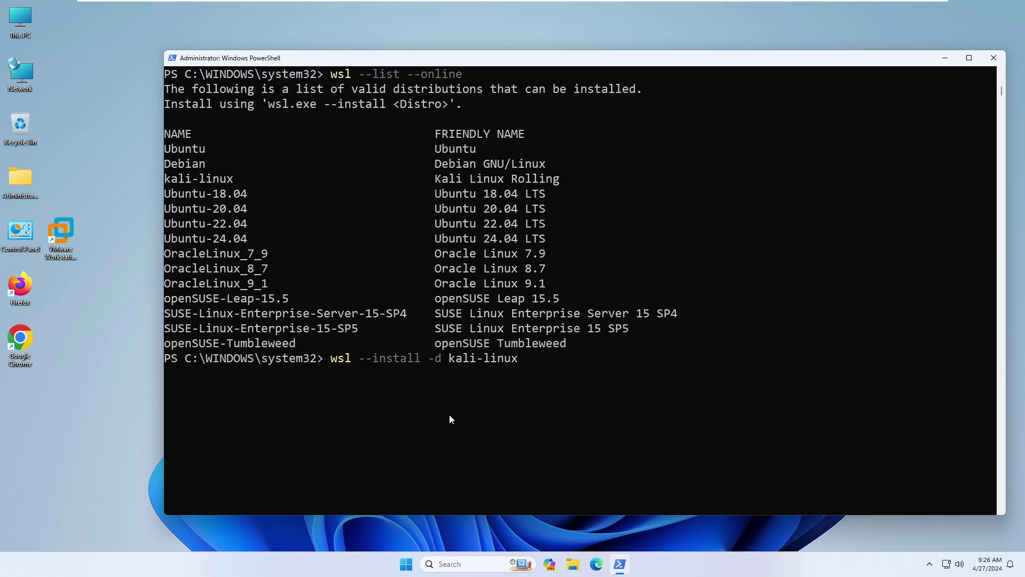
key("Return")
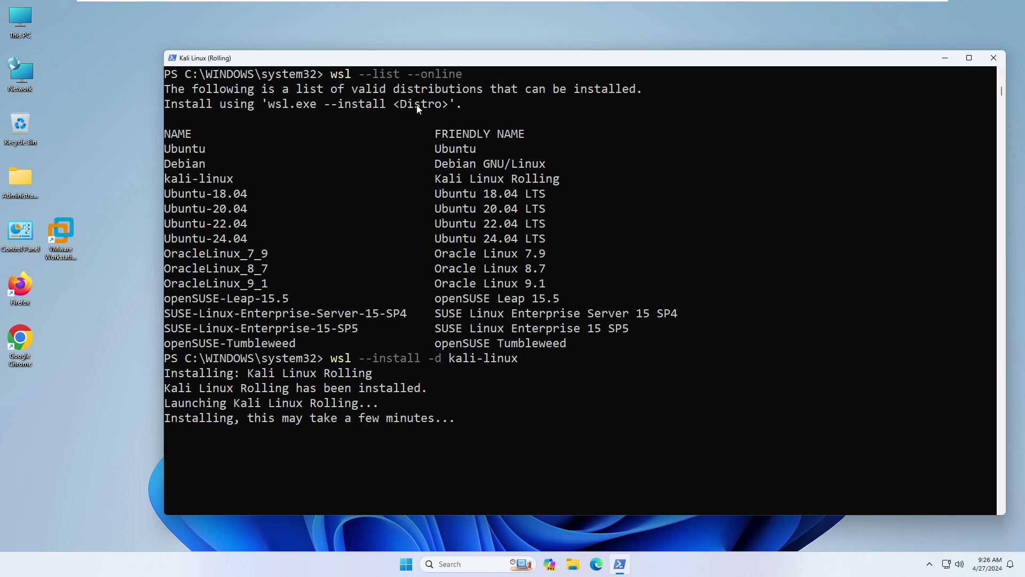
Step: Move the terminal window up slightly and create Kali's default UNIX account by entering a username and the new password twice
left_click_drag(431, 60, 420, 35)
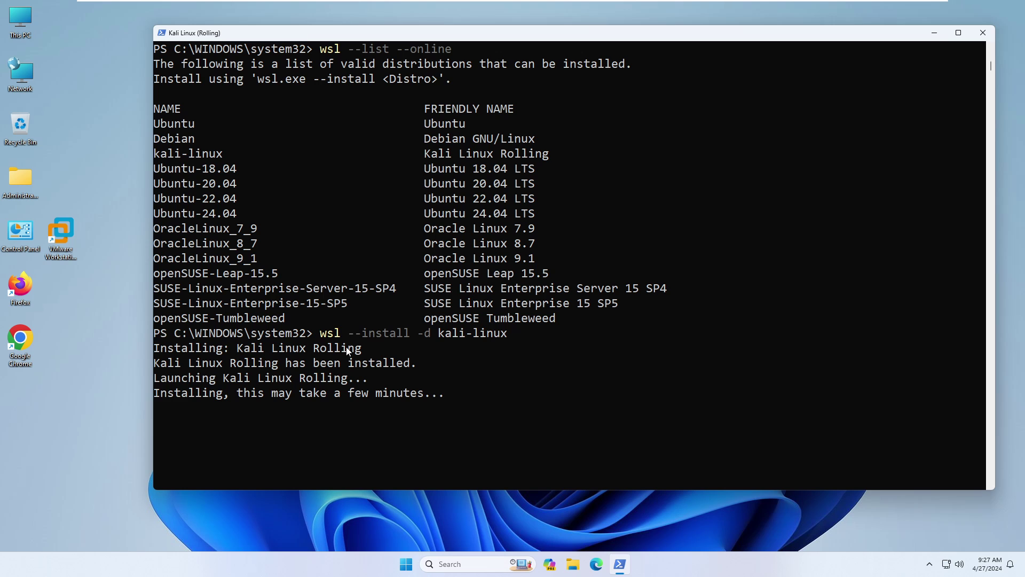
left_click(365, 438)
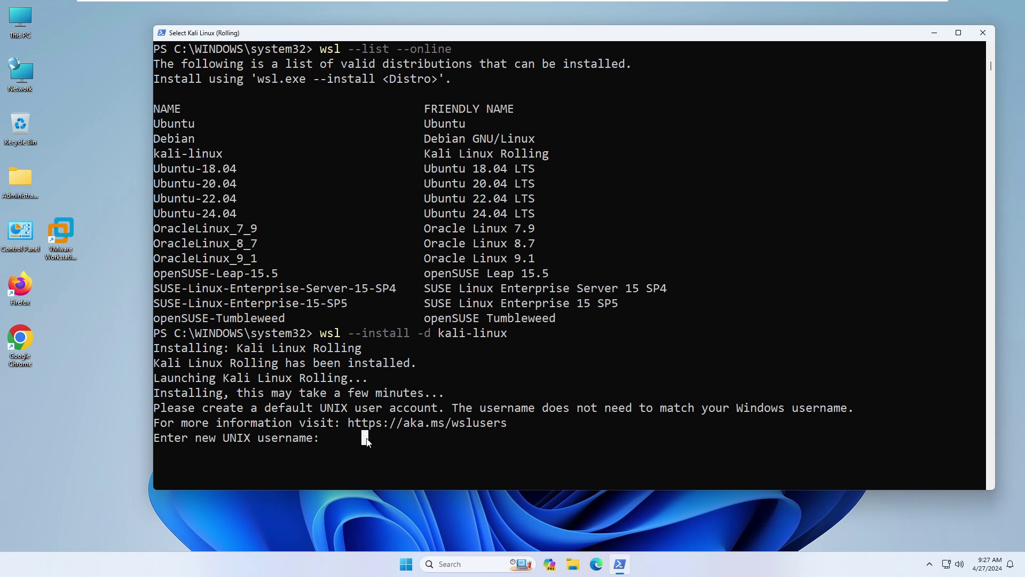
type("ali")
key("Return")
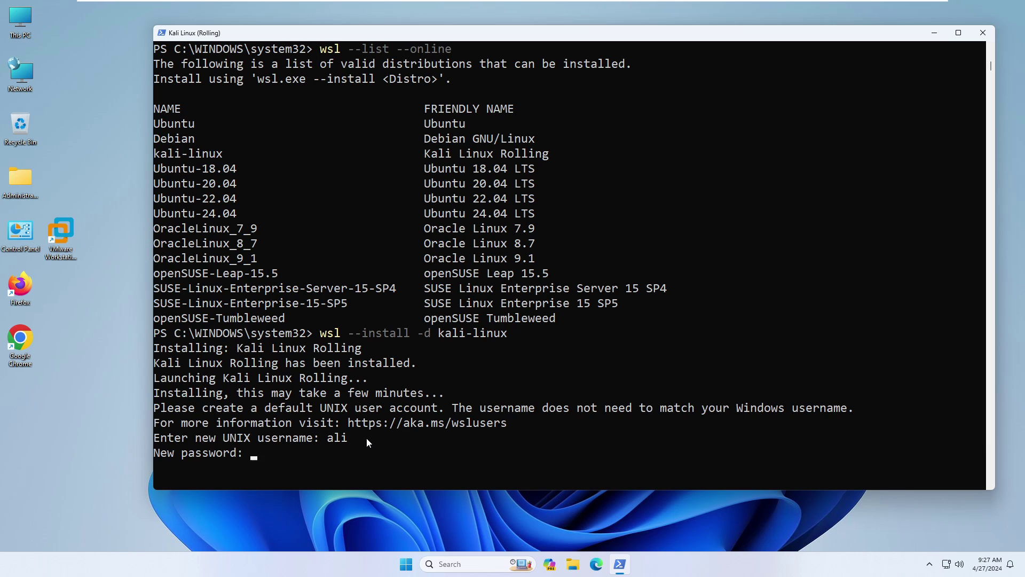
key("Return")
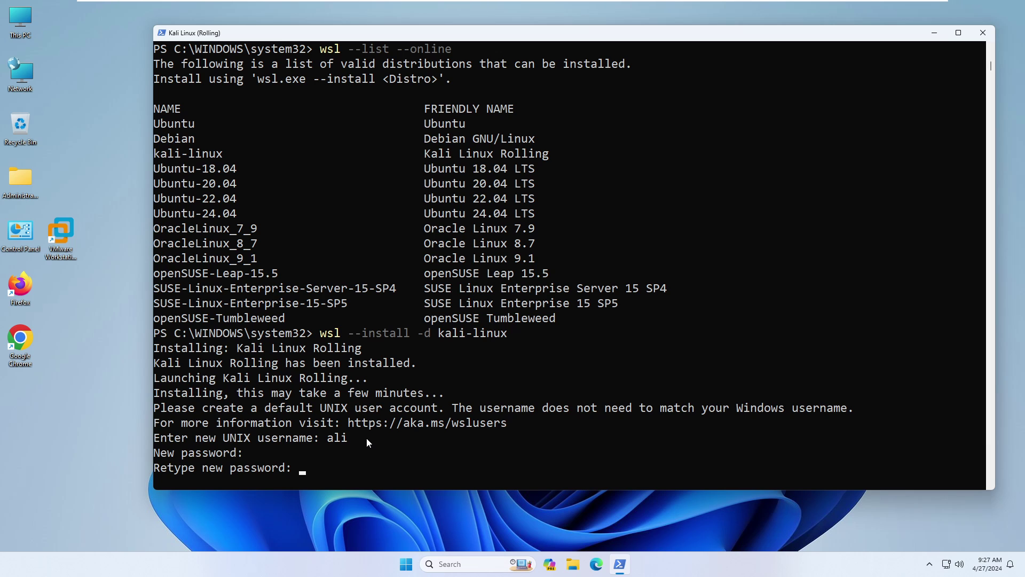
key("Return")
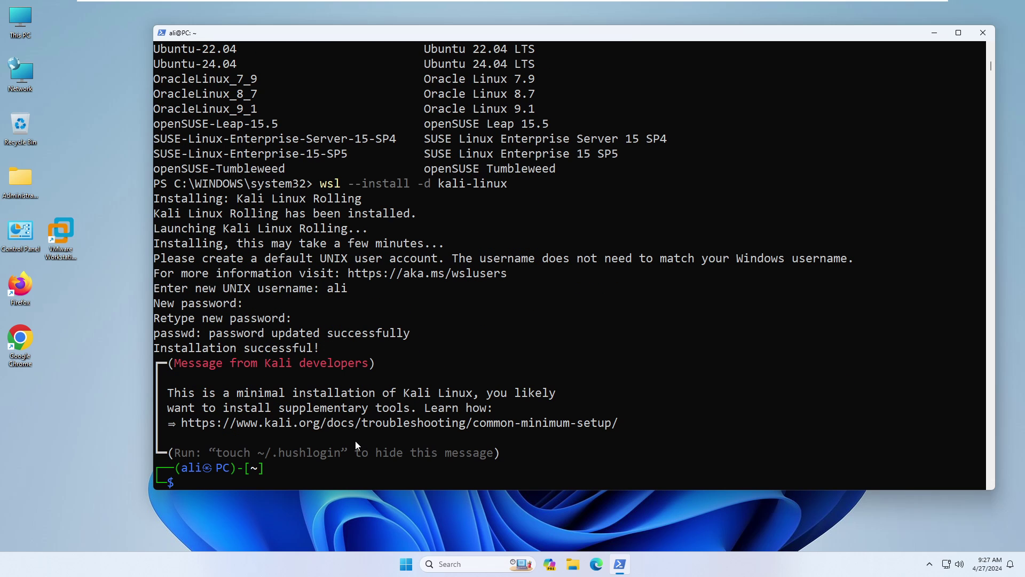
Step: Display the Kali release details in a cleared terminal with cat /etc/os-release and highlight the version ID
key("ctrl+l")
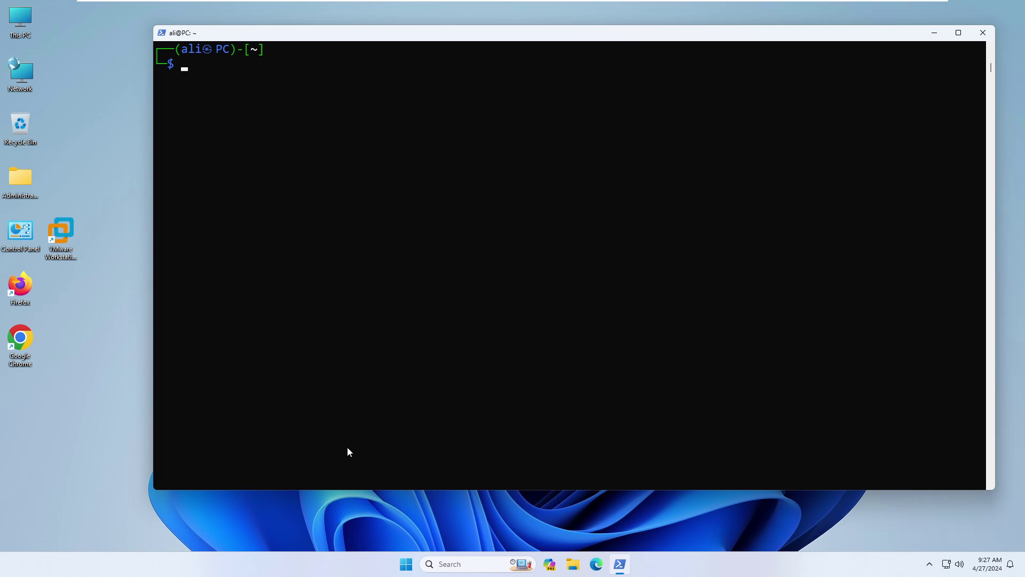
key("Return")
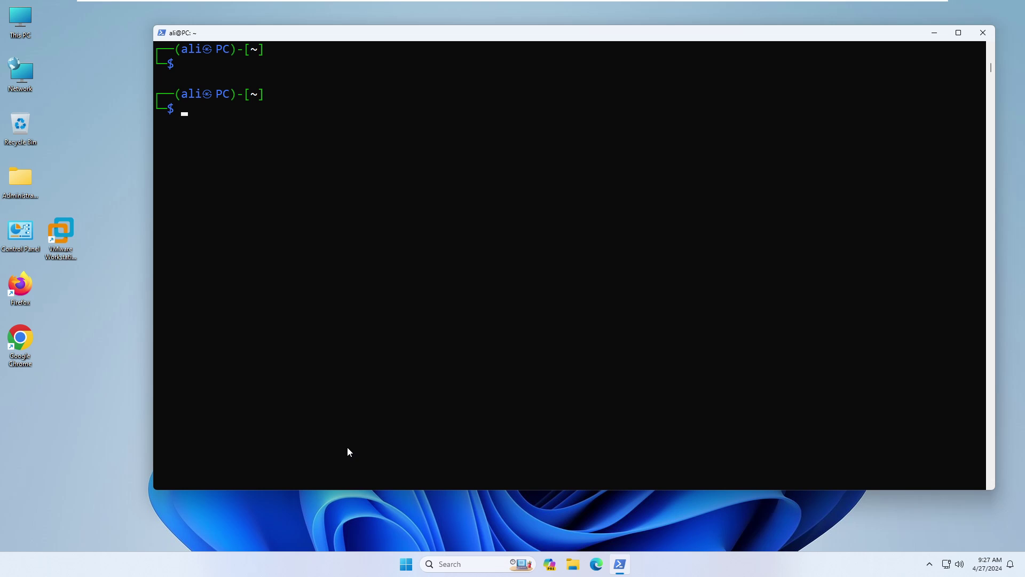
type("cat /etc/os-release")
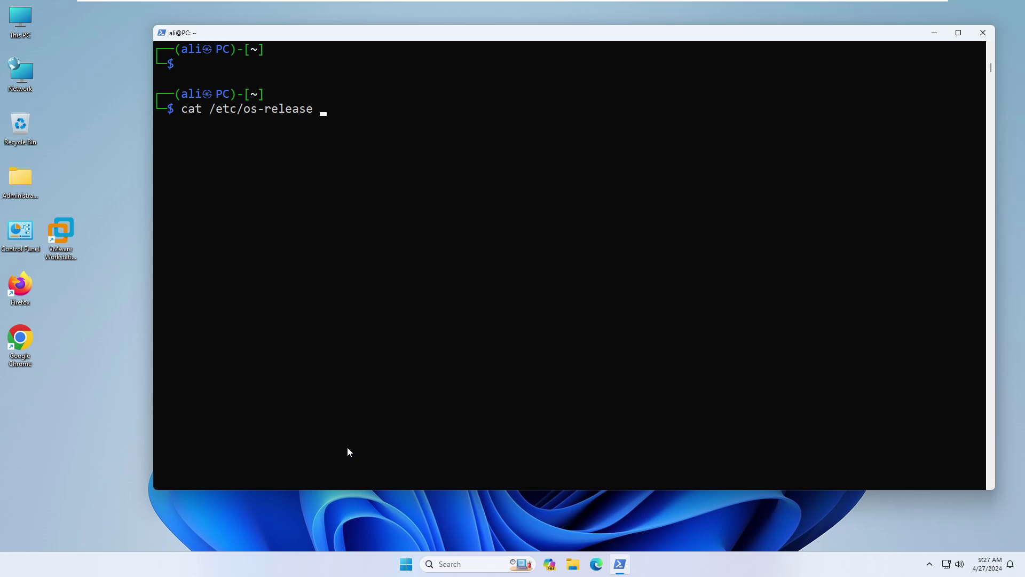
key("Return")
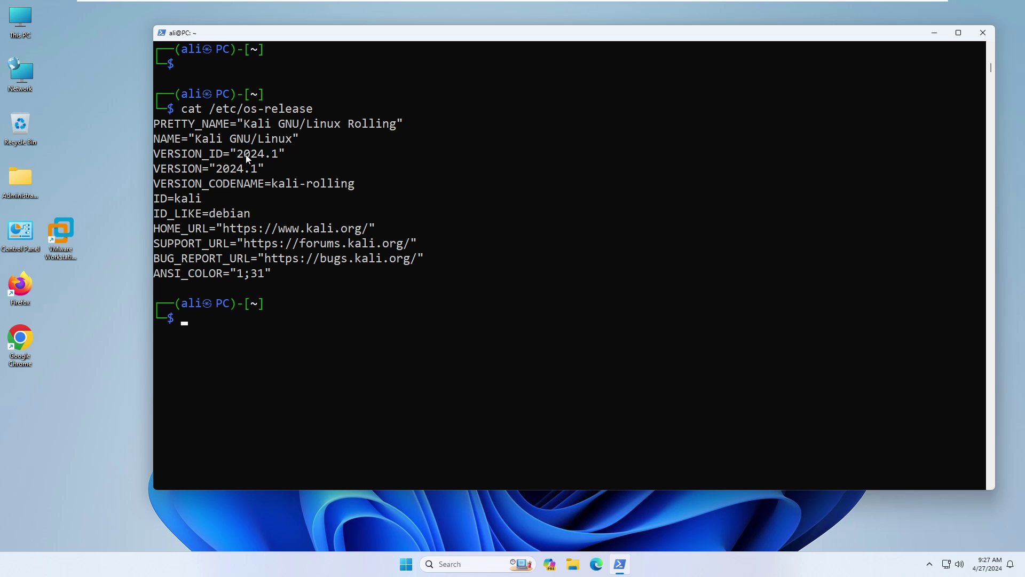
left_click_drag(236, 153, 268, 156)
Step: Clear the terminal and refresh the package lists with sudo apt update, entering the account password for sudo
key("ctrl+l")
key("Return")
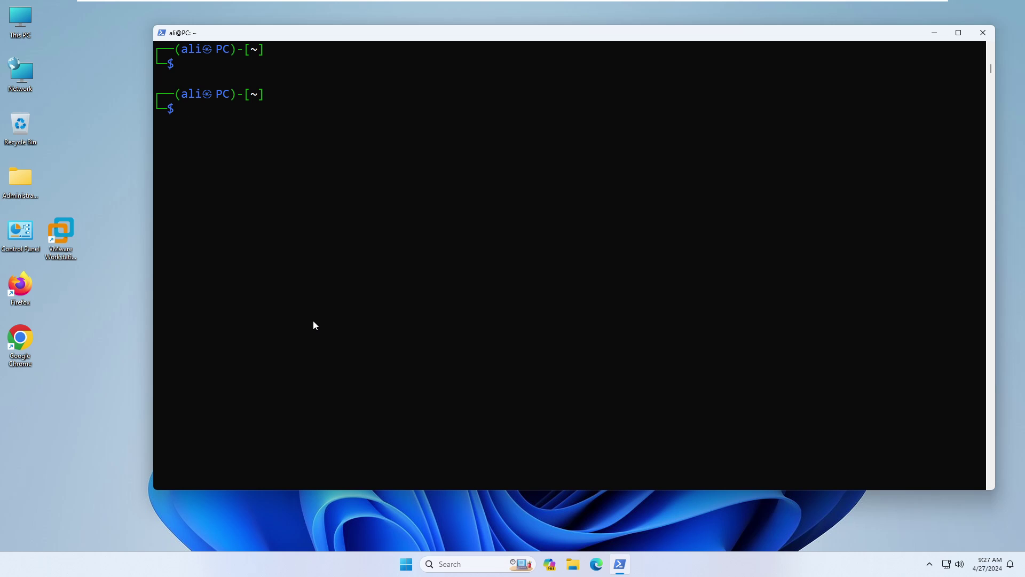
type("sudo apt update")
key("Return")
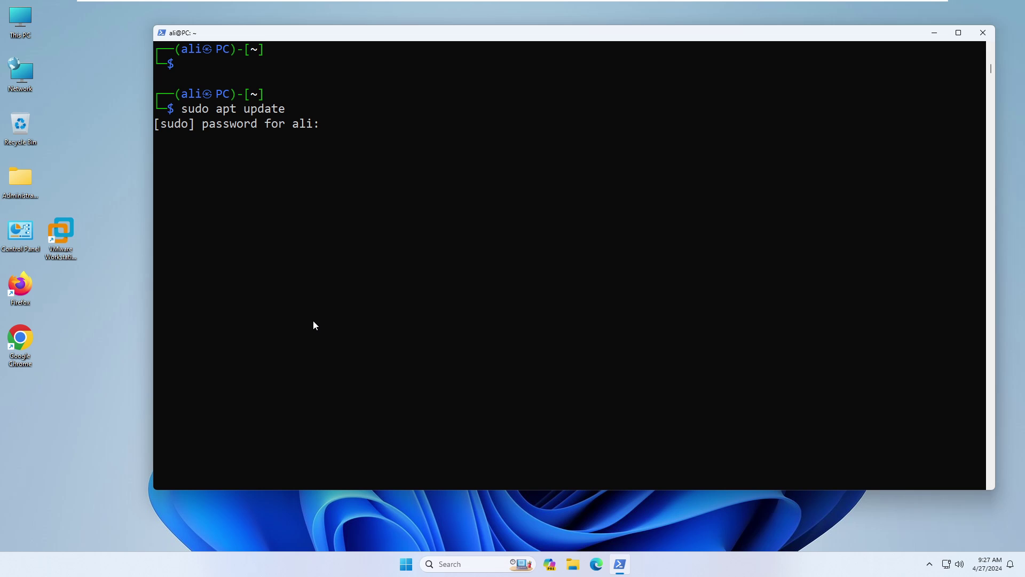
key("Return")
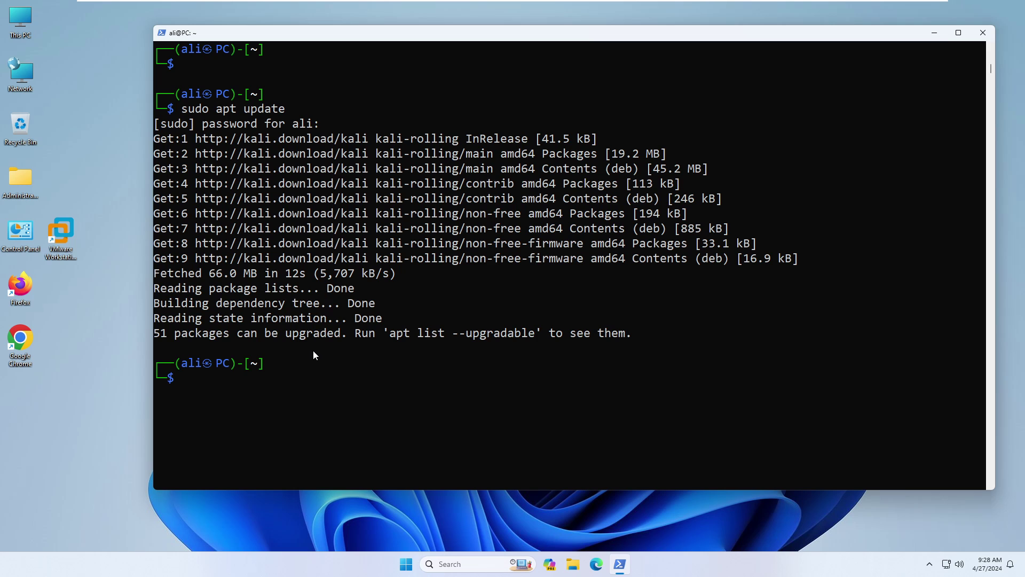
Step: Clear the terminal and install the Win-KeX desktop package by running sudo apt install kali-win-kex
key("ctrl+l")
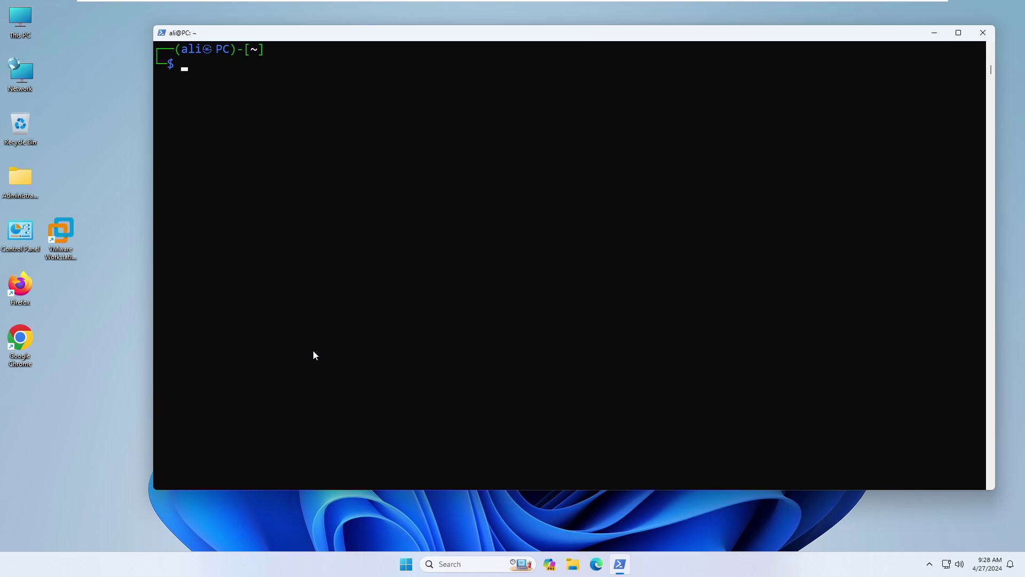
type("sudo apt install kali")
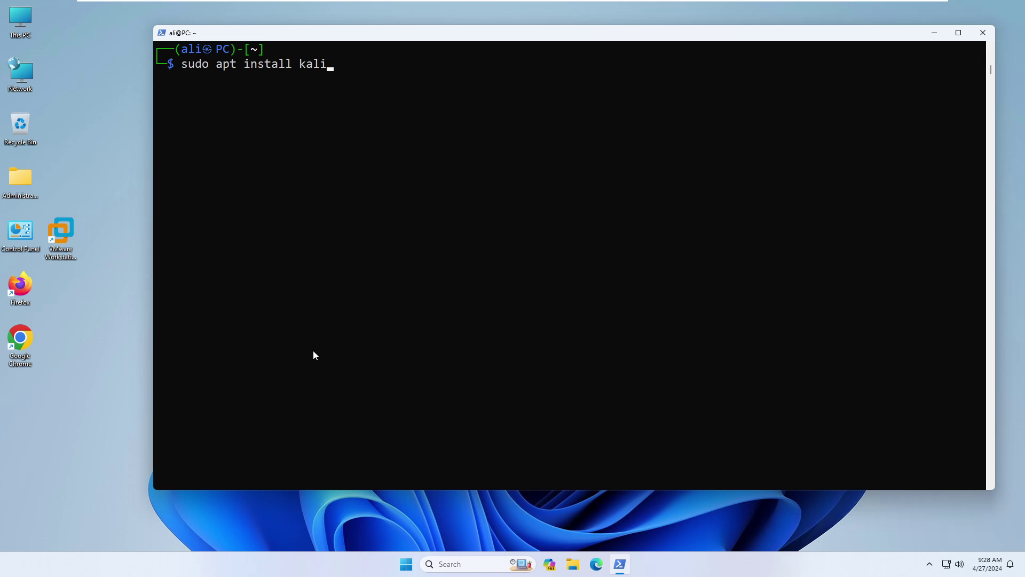
type("-win-kex")
key("Return")
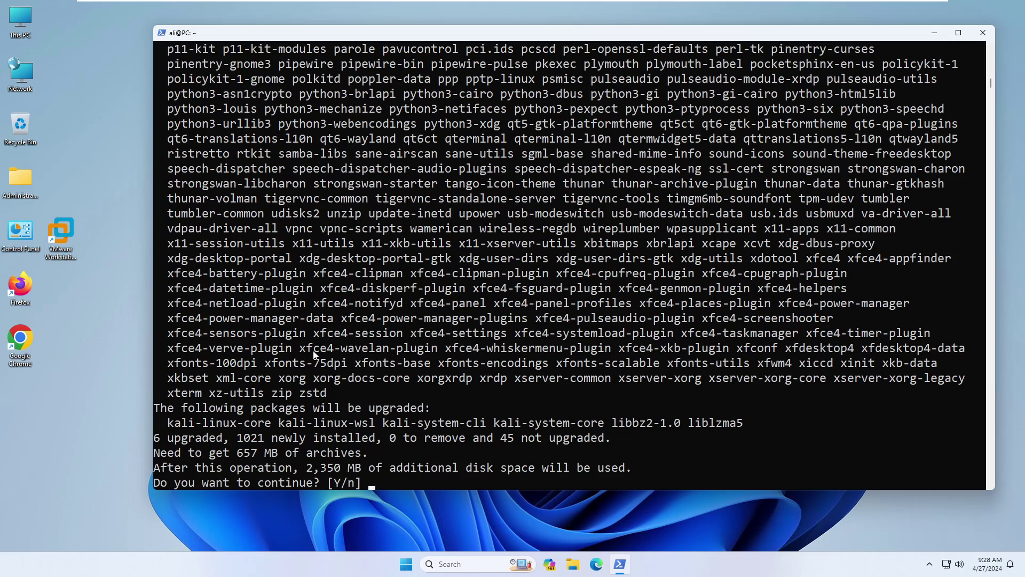
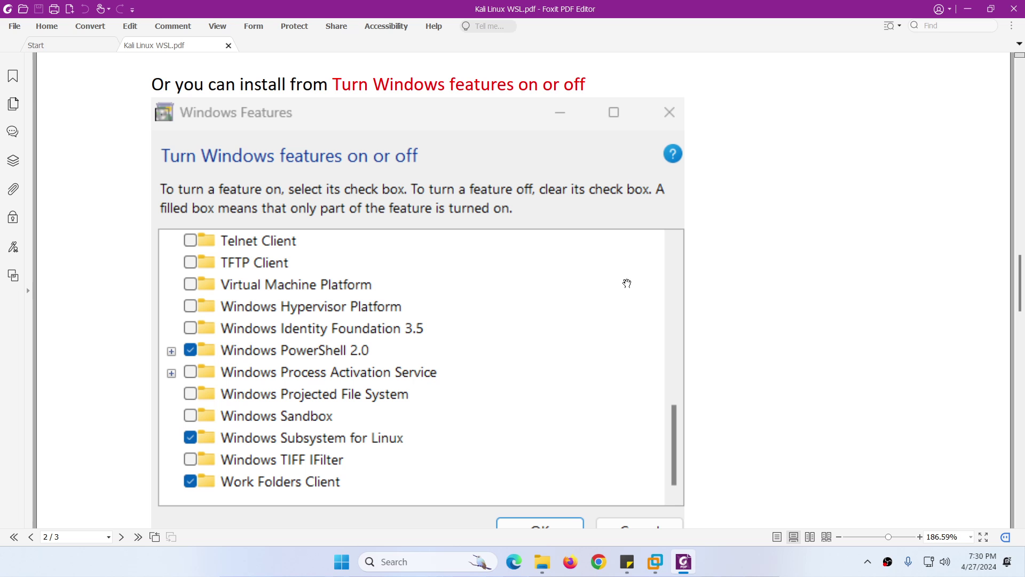
Step: Review the Kali Linux commands in Kali Linux WSL.pdf, highlighting the update and win-kex commands, and return to the Windows-11 virtual machine
scroll(401, 256, "down", 10)
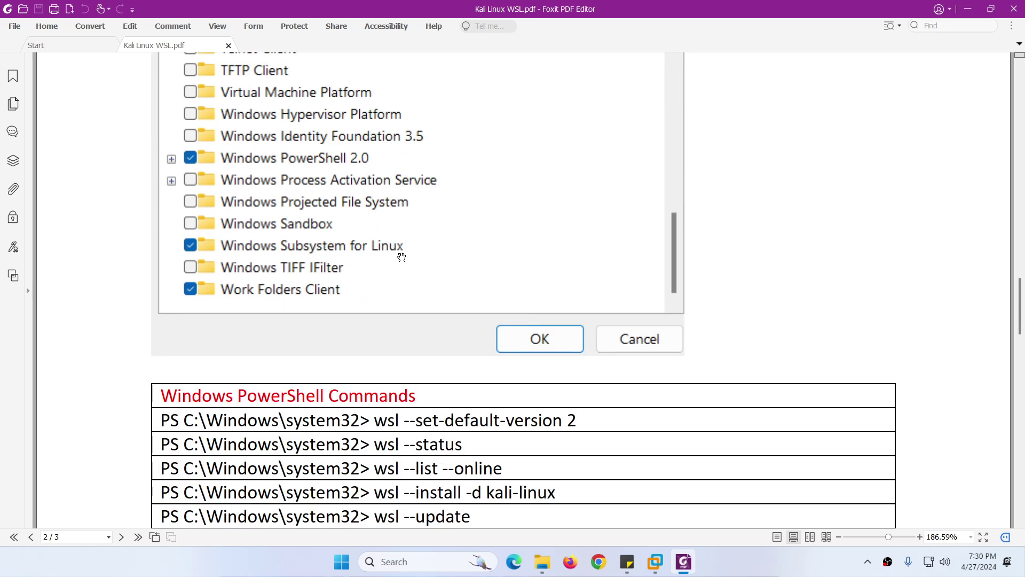
scroll(408, 193, "up", 4)
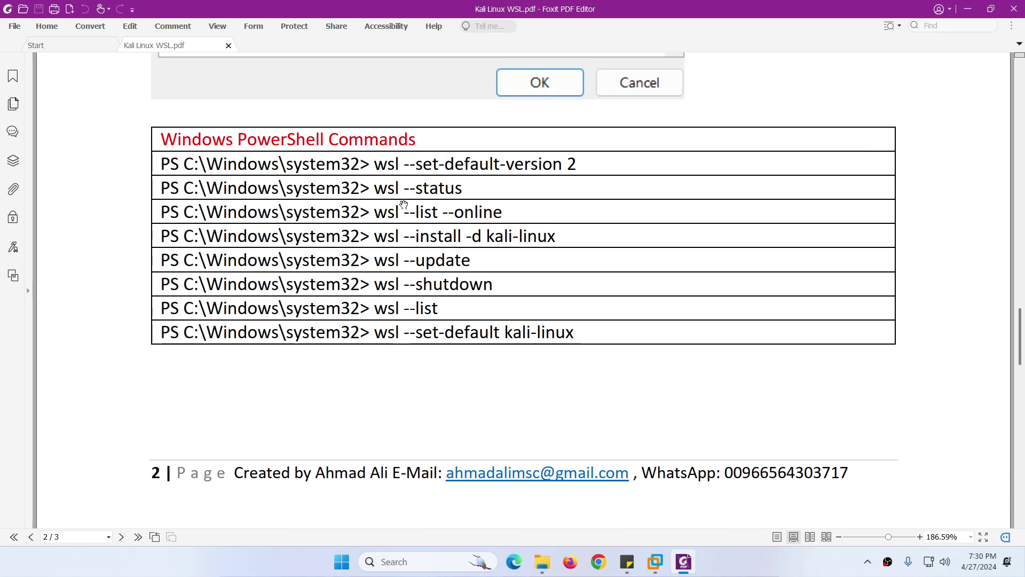
scroll(432, 214, "down", 4)
scroll(427, 225, "down", 8)
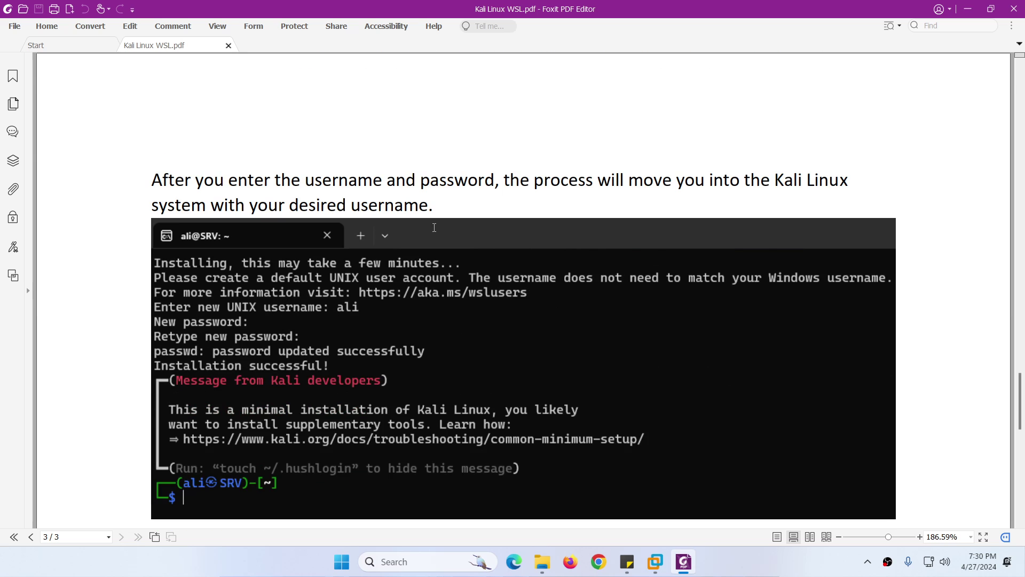
scroll(407, 192, "up", 1)
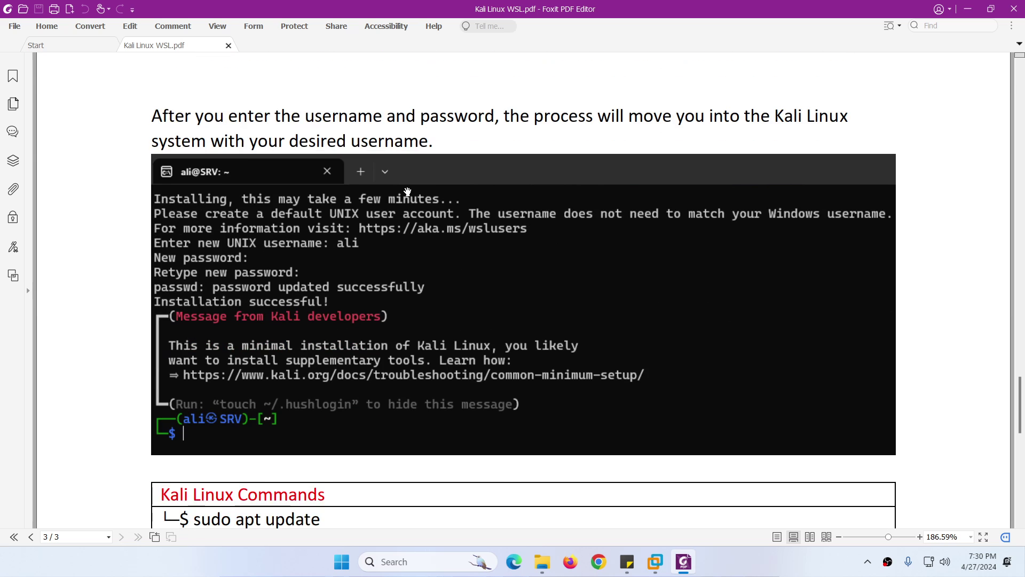
scroll(411, 195, "down", 5)
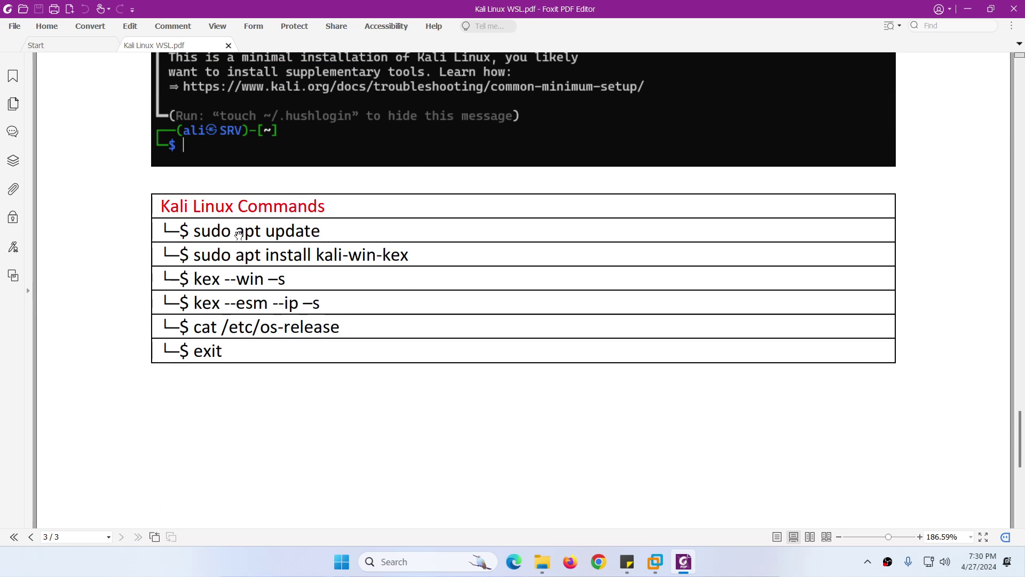
double_click(263, 232)
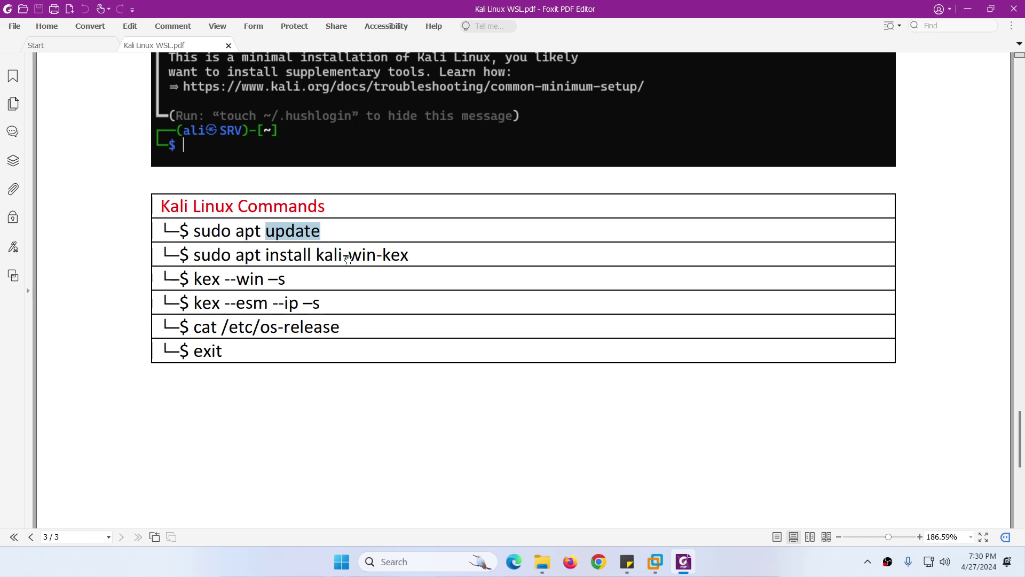
left_click_drag(348, 255, 391, 255)
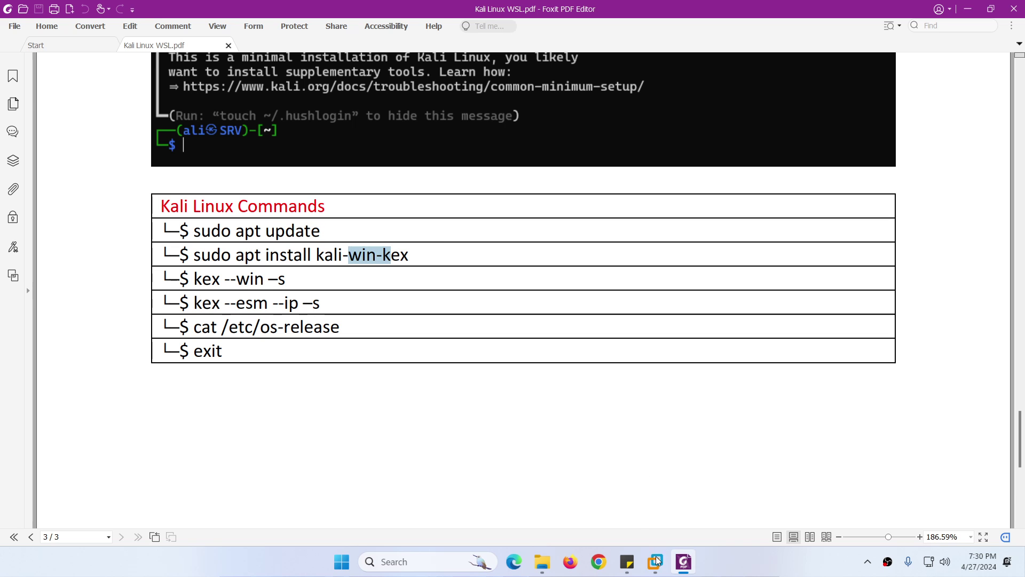
mouse_move(655, 562)
left_click(536, 494)
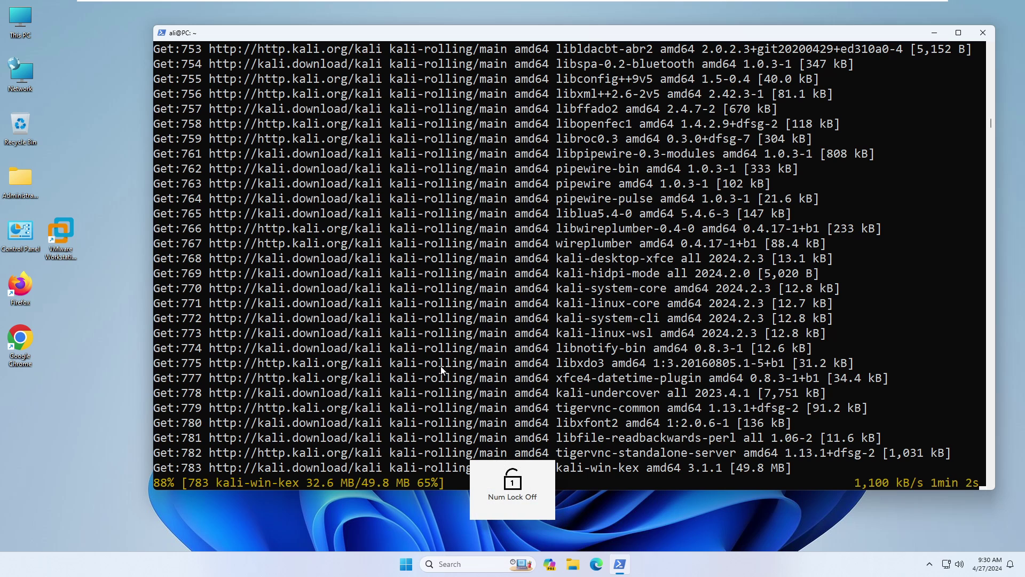
Step: Switch to the PDF guide, highlight the kex --esm --ip -s command, and go back to the Windows-11 virtual machine
mouse_move(807, 4)
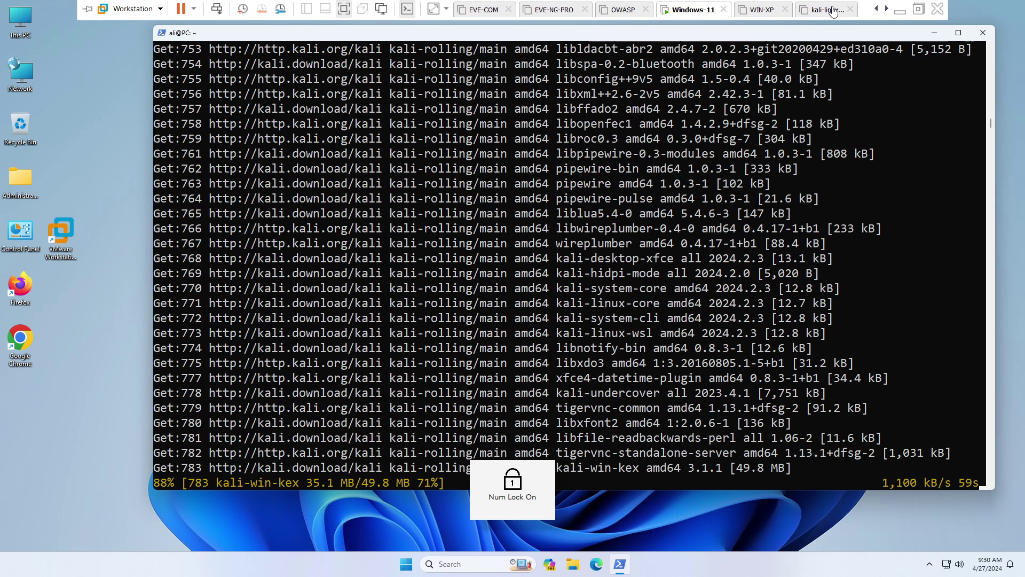
left_click(903, 13)
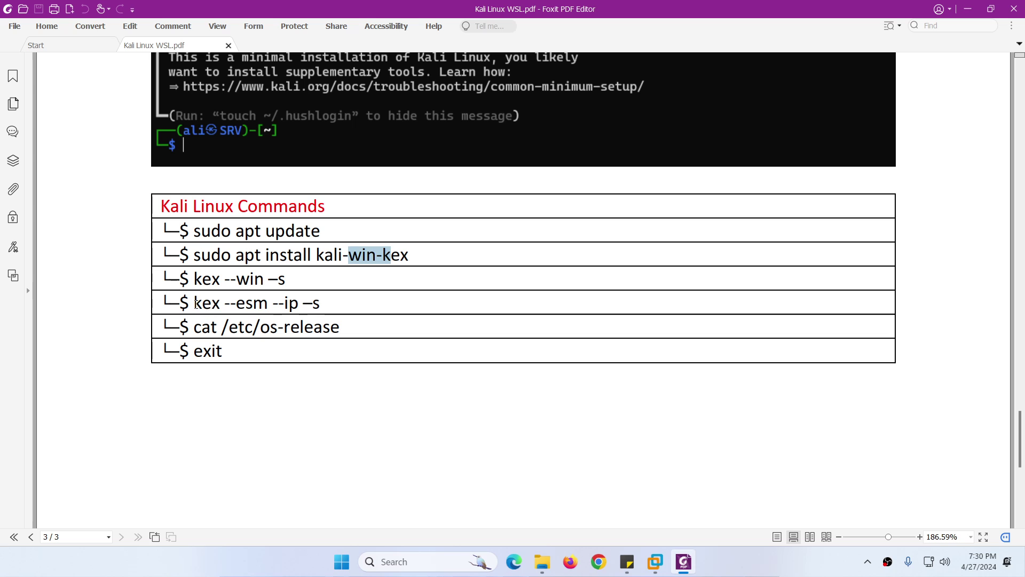
left_click_drag(195, 304, 320, 303)
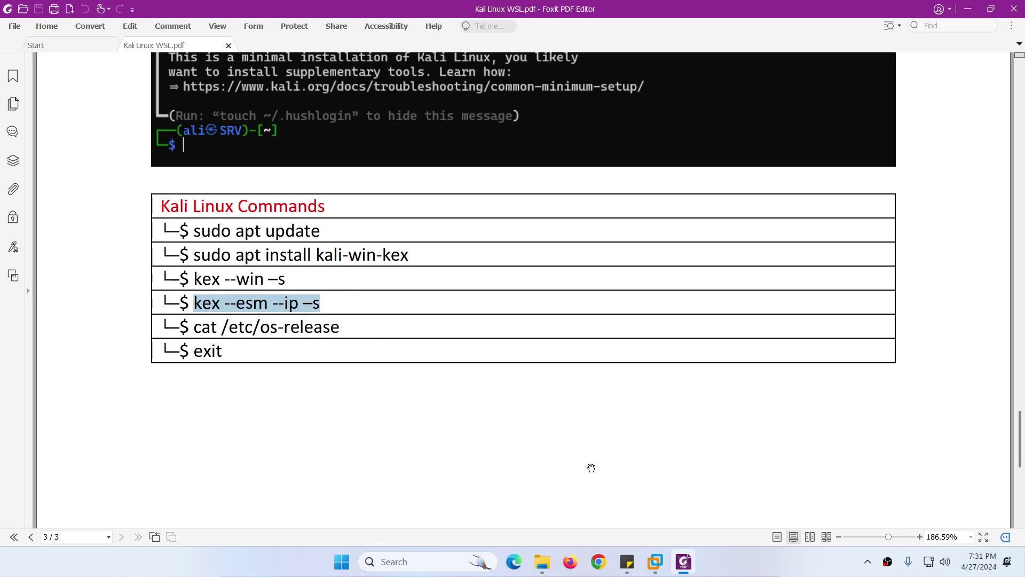
mouse_move(652, 560)
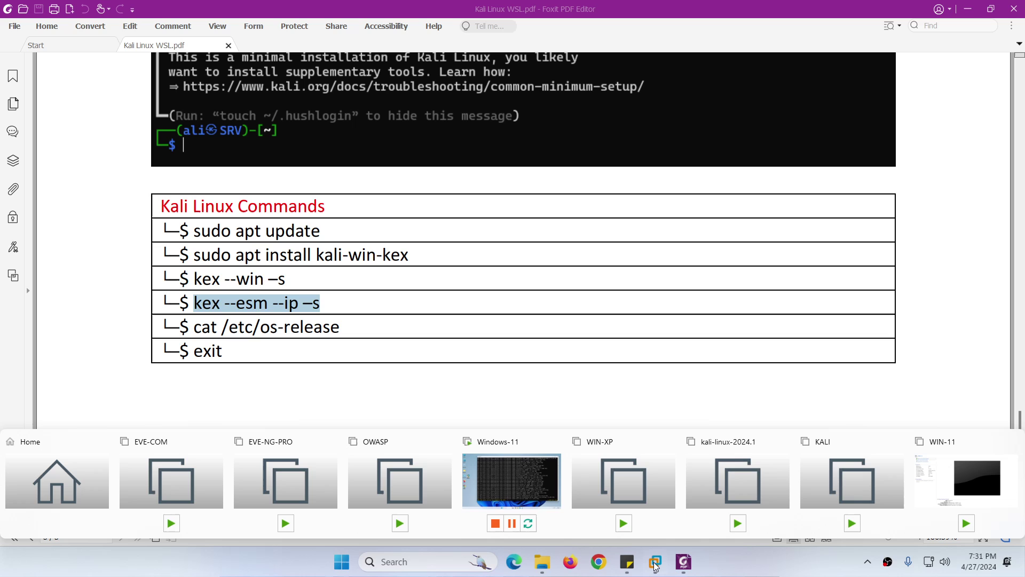
left_click(524, 473)
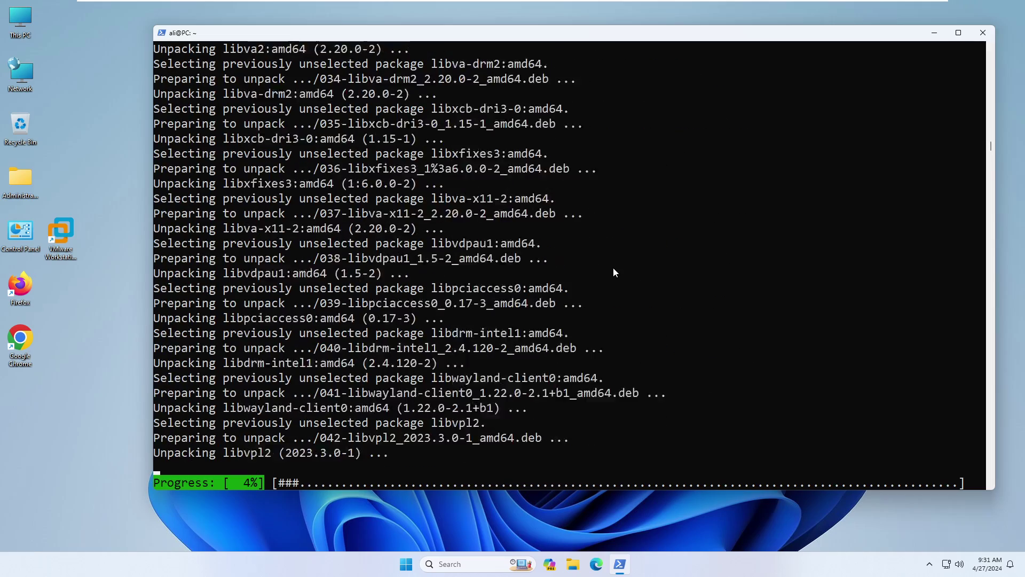
Step: Glance at the Kali Linux commands in the PDF guide and reopen the Windows-11 virtual machine to check the package installation
key("Num_Lock")
mouse_move(851, 3)
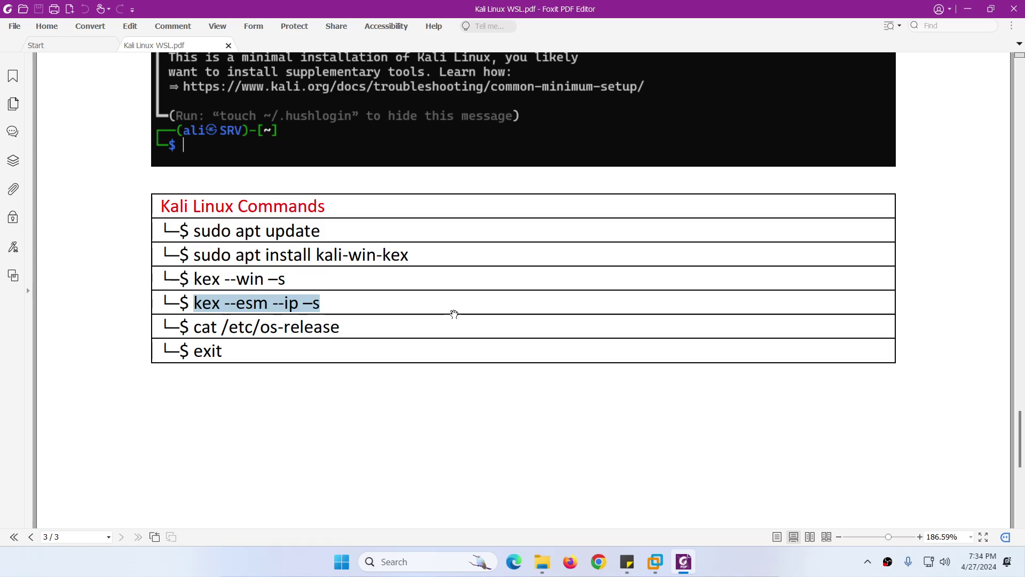
mouse_move(641, 557)
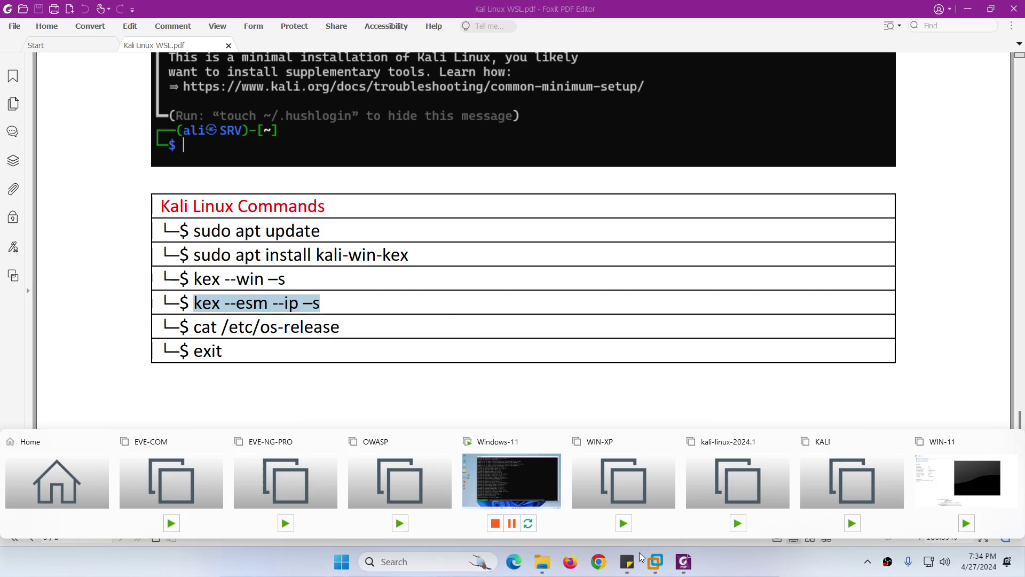
left_click(512, 480)
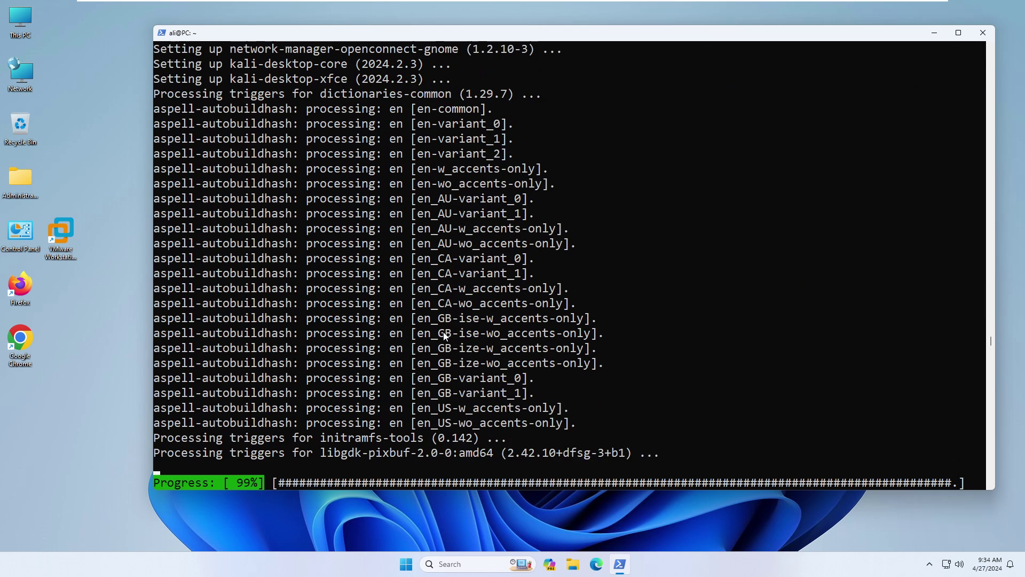
Step: Clear the terminal and try to start the Kali desktop with key --win-s and key --win -s
left_click(330, 437)
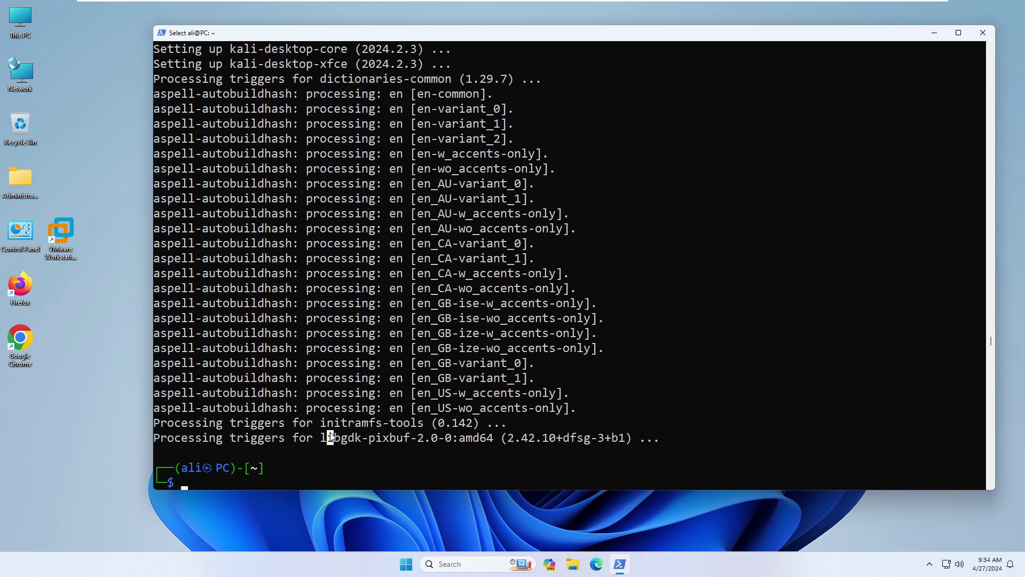
key("ctrl+l")
key("Return")
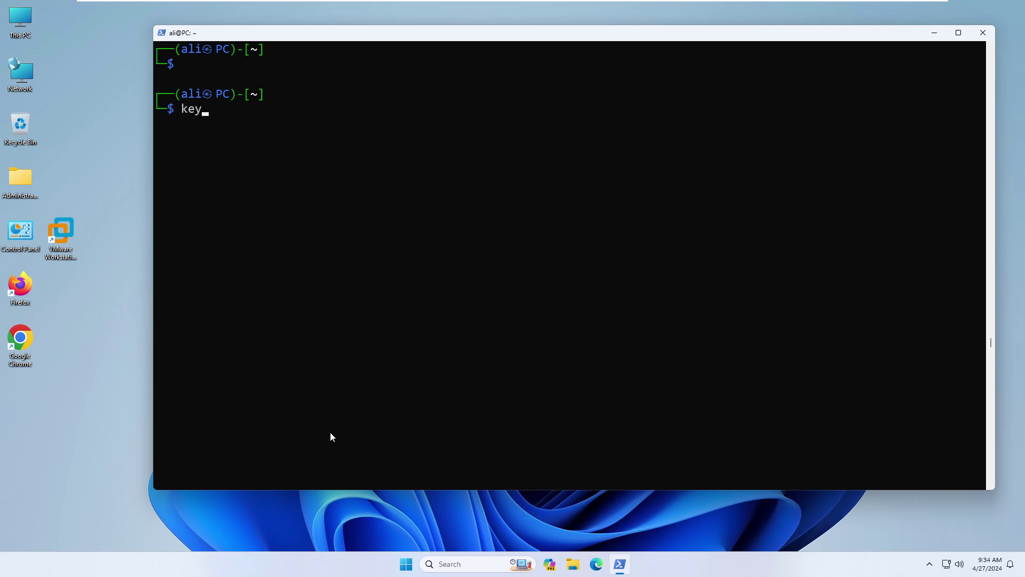
type("key --win-s")
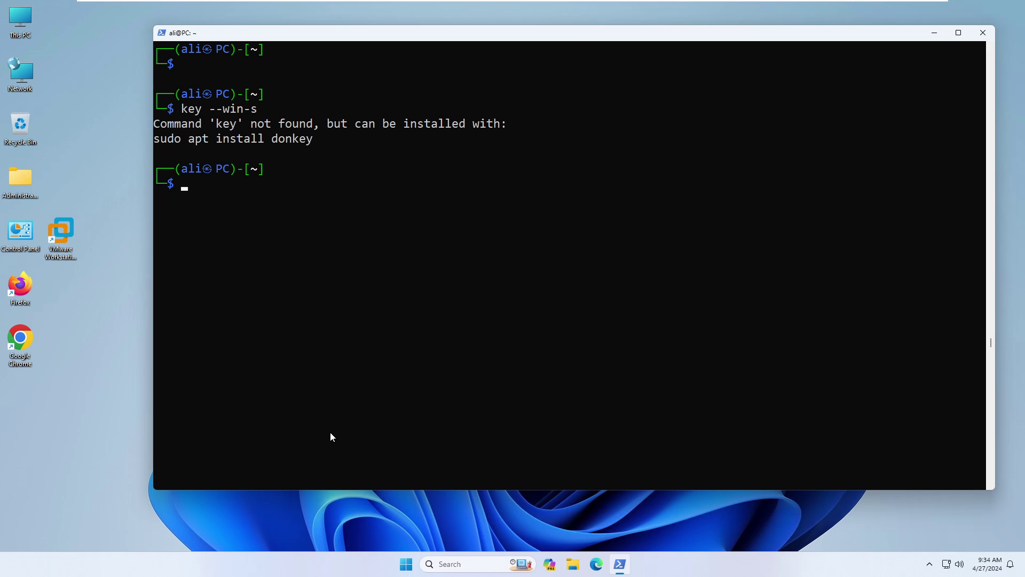
key("Up")
key("BackSpace")
key("Return")
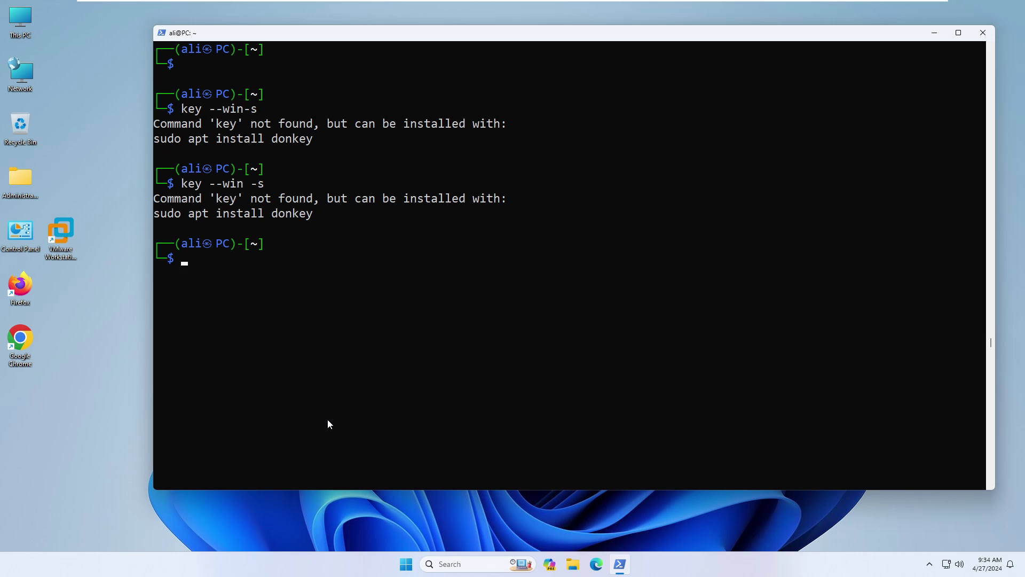
Step: Switch to Kali Linux WSL.pdf and copy the kex --win –s command from the Kali Linux Commands table
key("Num_Lock")
key("Num_Lock")
key("Num_Lock")
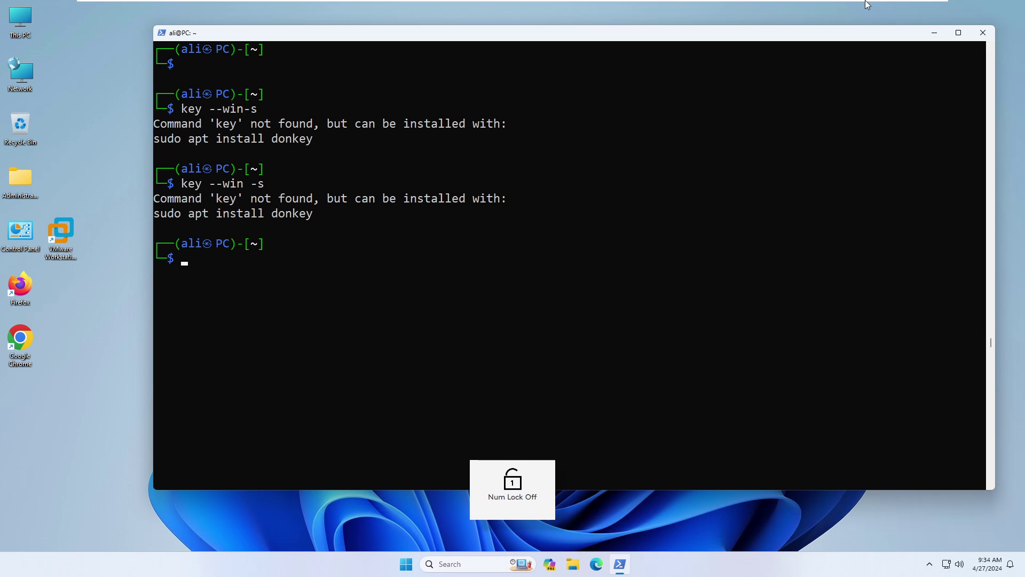
left_click(900, 12)
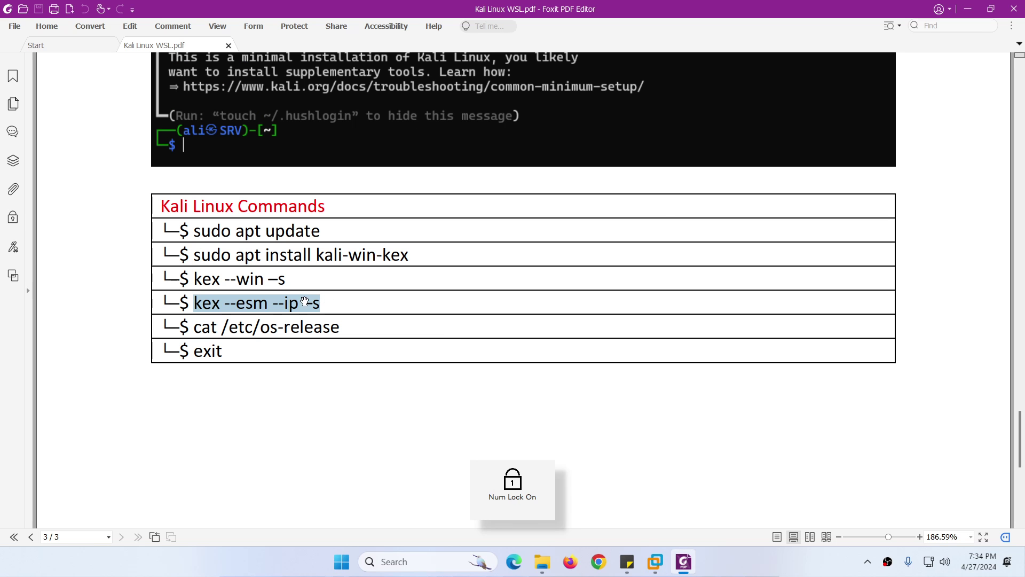
left_click_drag(286, 279, 194, 277)
right_click(197, 277)
left_click(235, 283)
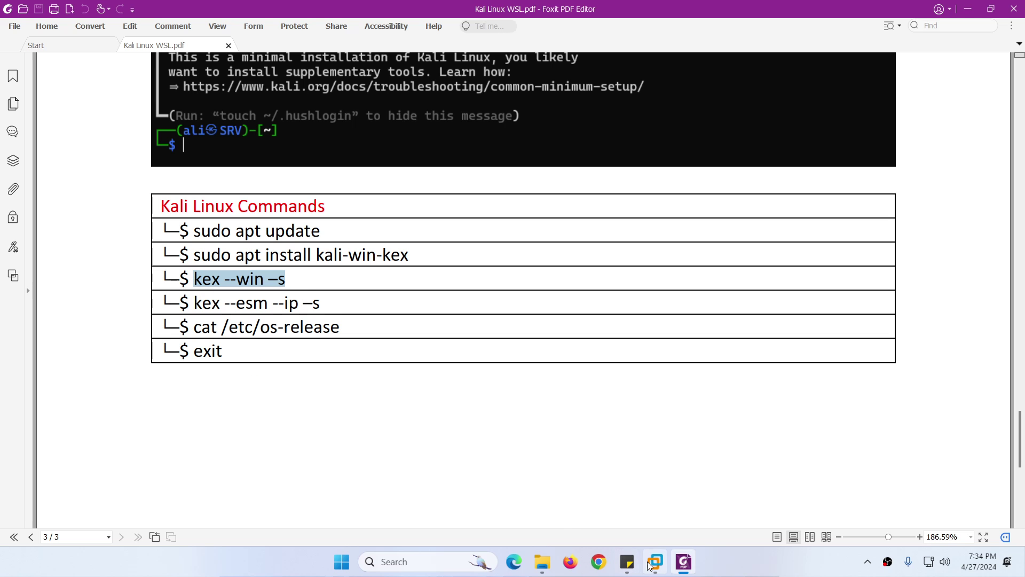
Step: Return to the Windows-11 virtual machine and run the copied kex --win –s command in the Kali terminal
left_click(655, 562)
left_click(507, 475)
right_click(351, 313)
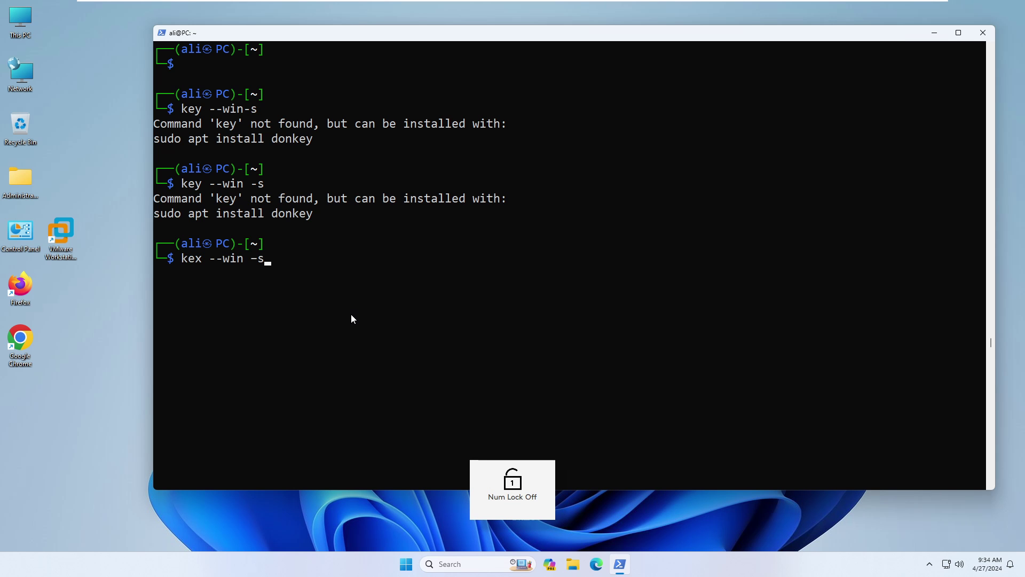
key("Return")
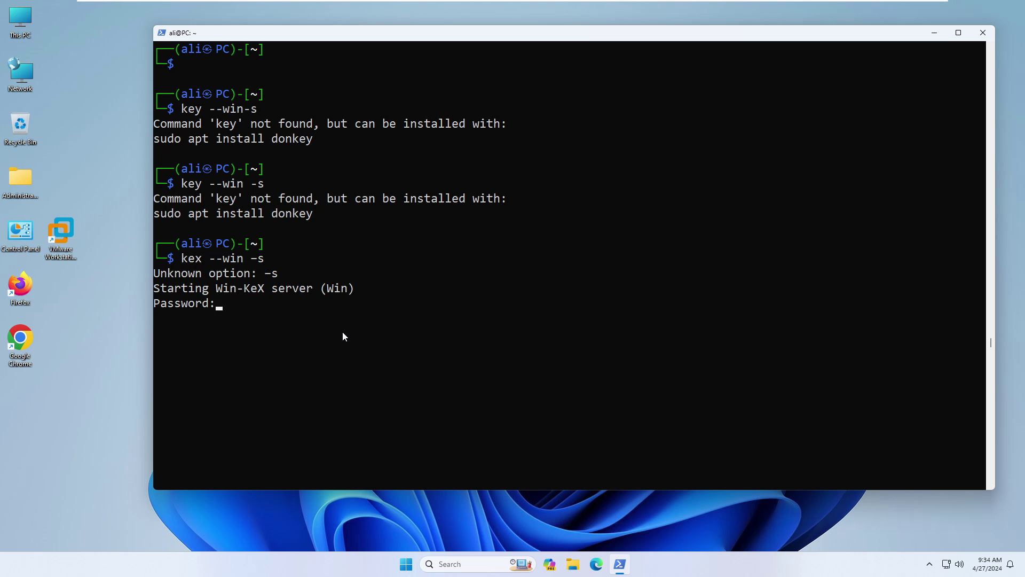
Step: Set and verify the Win-KeX server password, and answer n to the view-only password
key("Return")
key("Return")
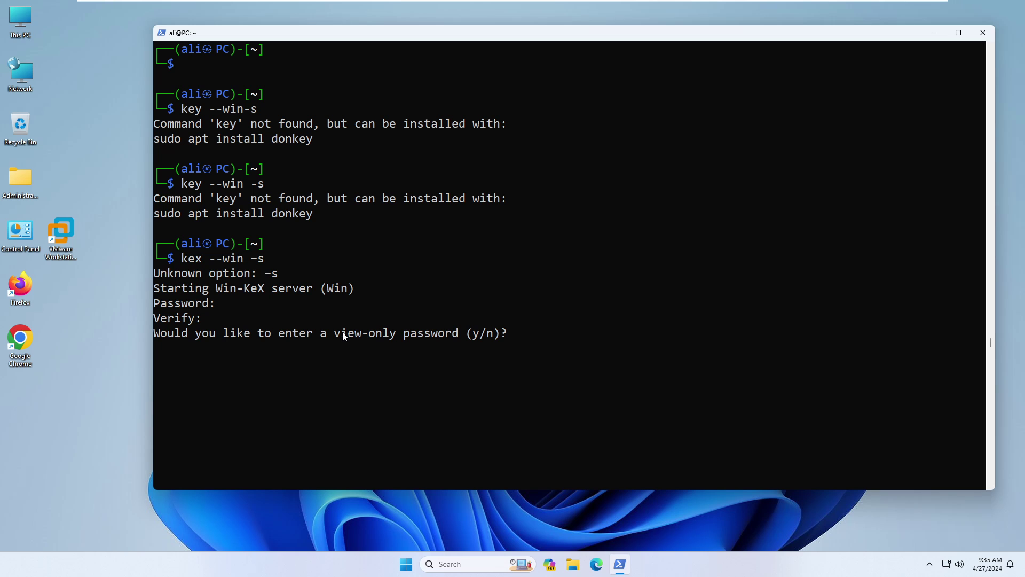
key("Return")
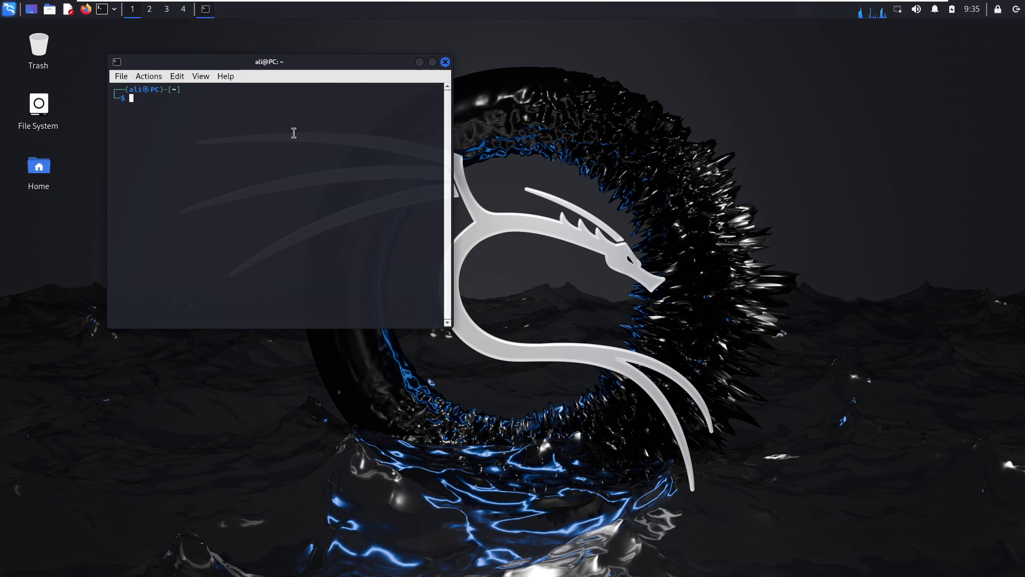
Step: Close the terminal window on the Kali desktop and log out of the session
left_click(445, 62)
double_click(38, 166)
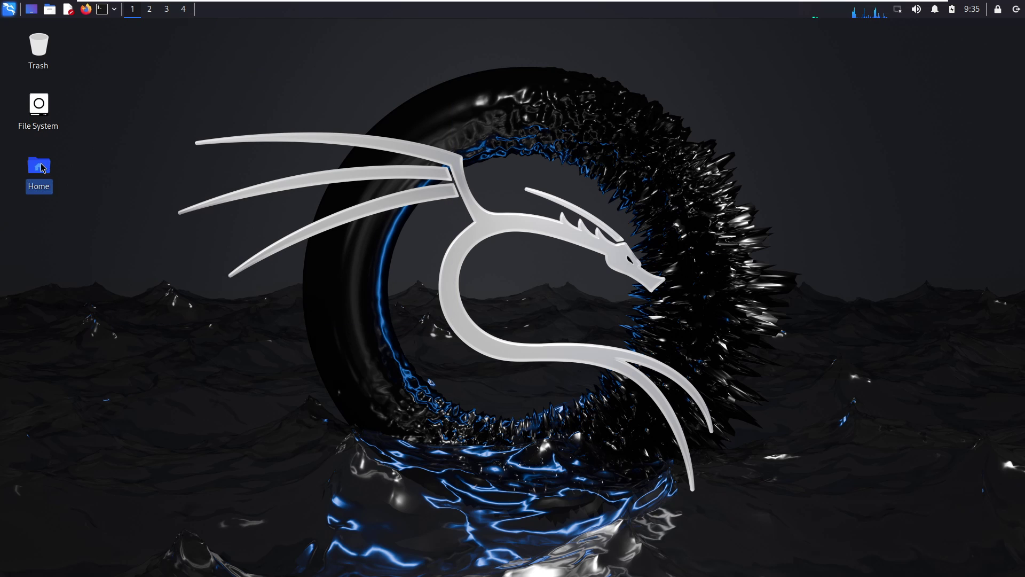
left_click(677, 168)
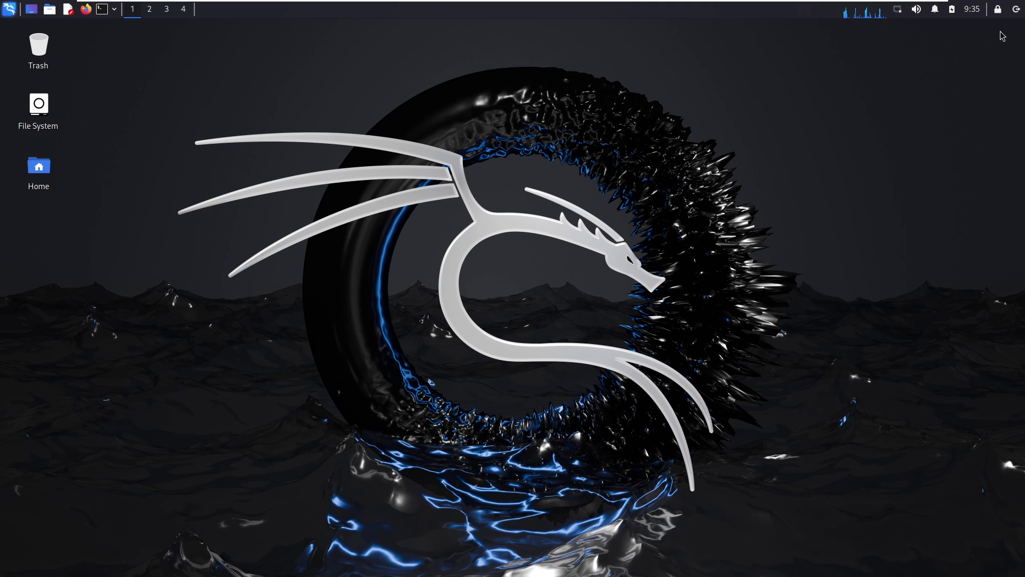
left_click(1017, 11)
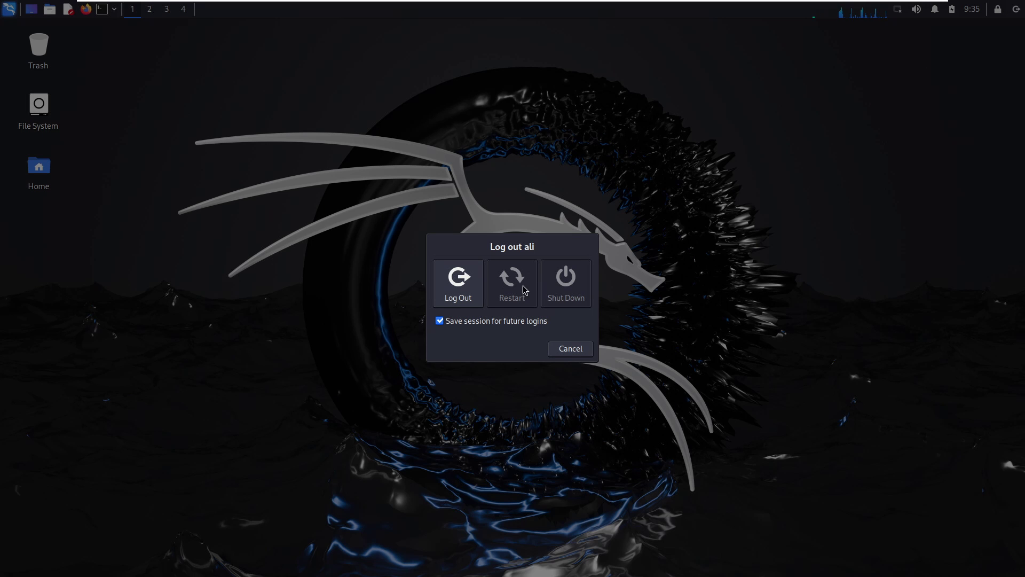
left_click(458, 289)
left_click(283, 453)
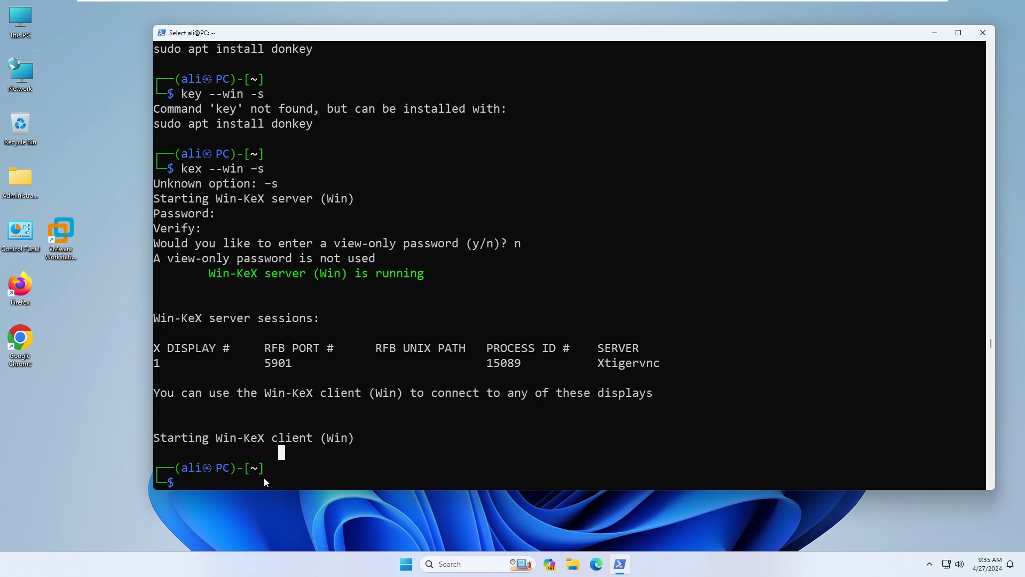
Step: Copy the kex --esm --ip –s command from the PDF guide, and clear the terminal in the Windows-11 virtual machine
key("Num_Lock")
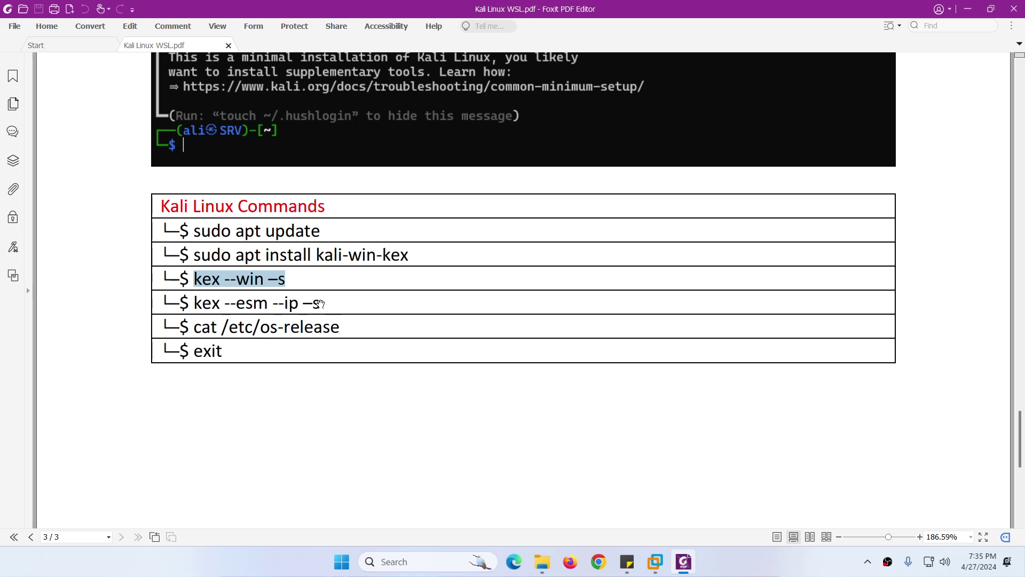
left_click_drag(320, 303, 193, 303)
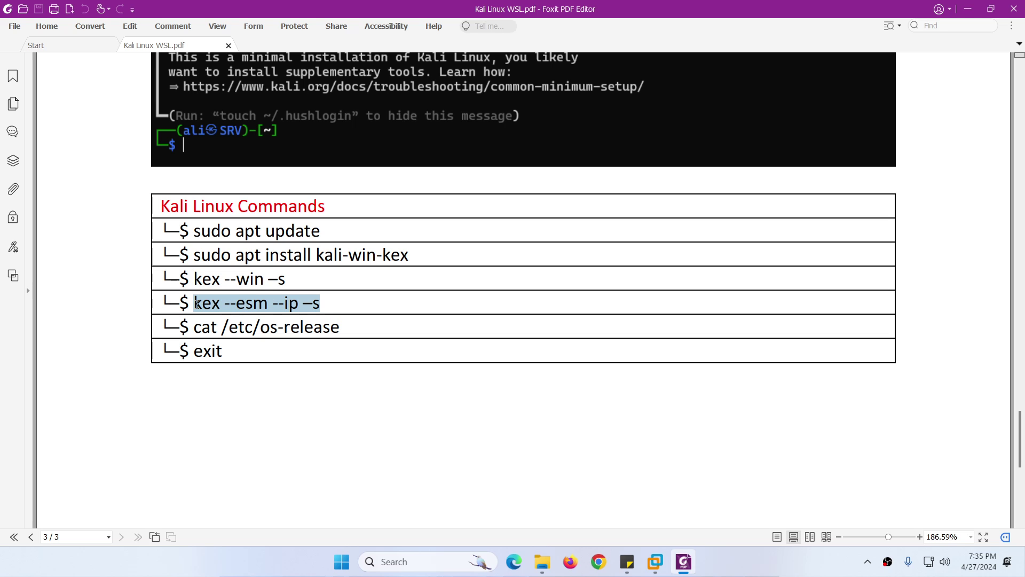
right_click(196, 304)
left_click(210, 312)
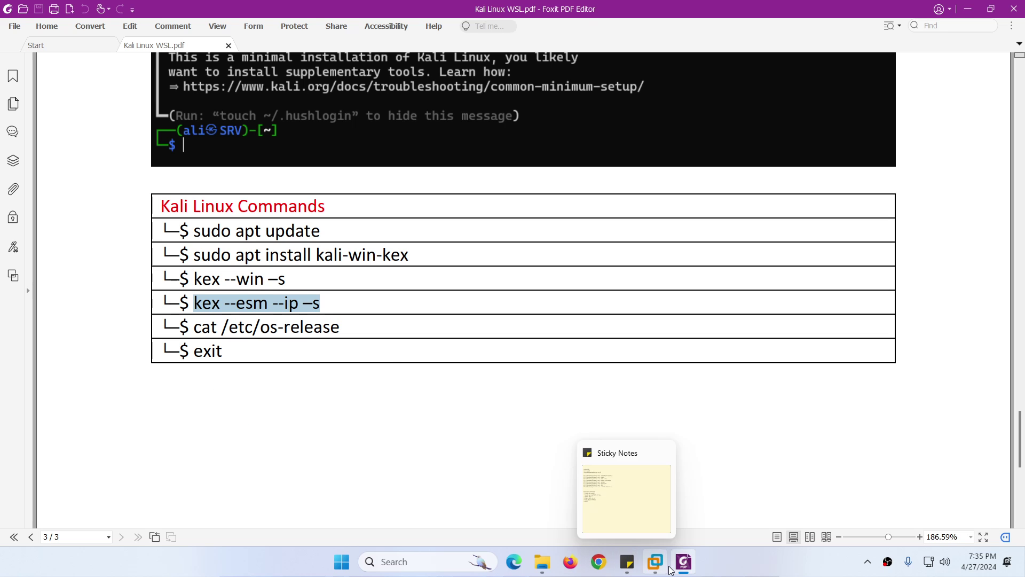
mouse_move(655, 561)
left_click(532, 507)
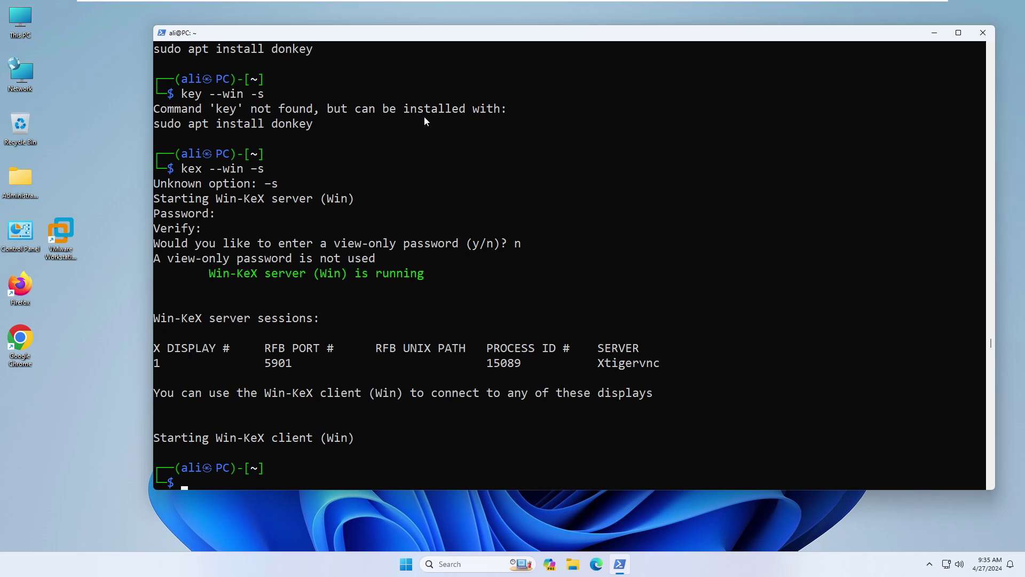
key("ctrl+l")
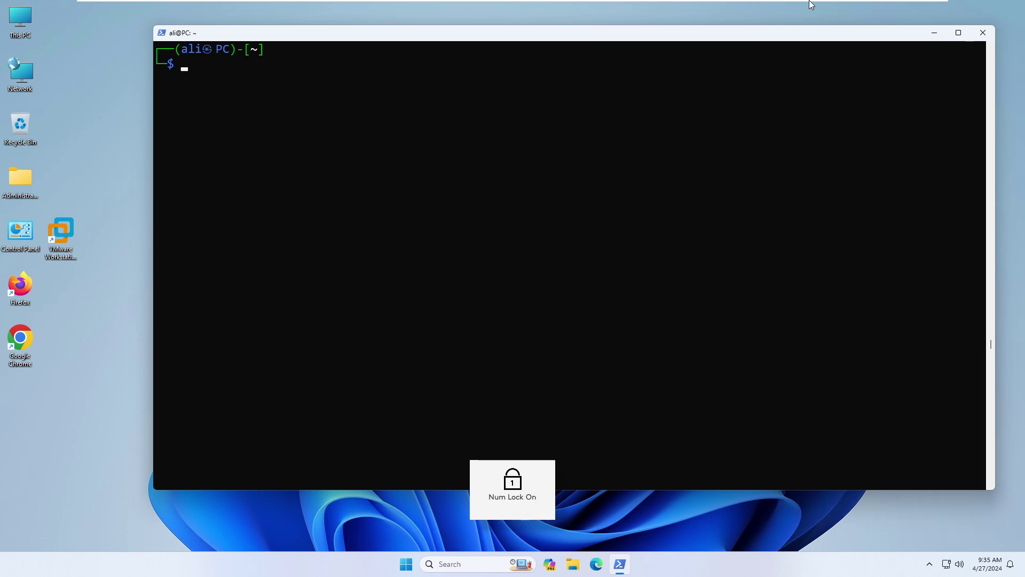
Step: Copy kex --esm --ip –s from the PDF guide again and run it in the virtual machine's Kali terminal
mouse_move(838, 5)
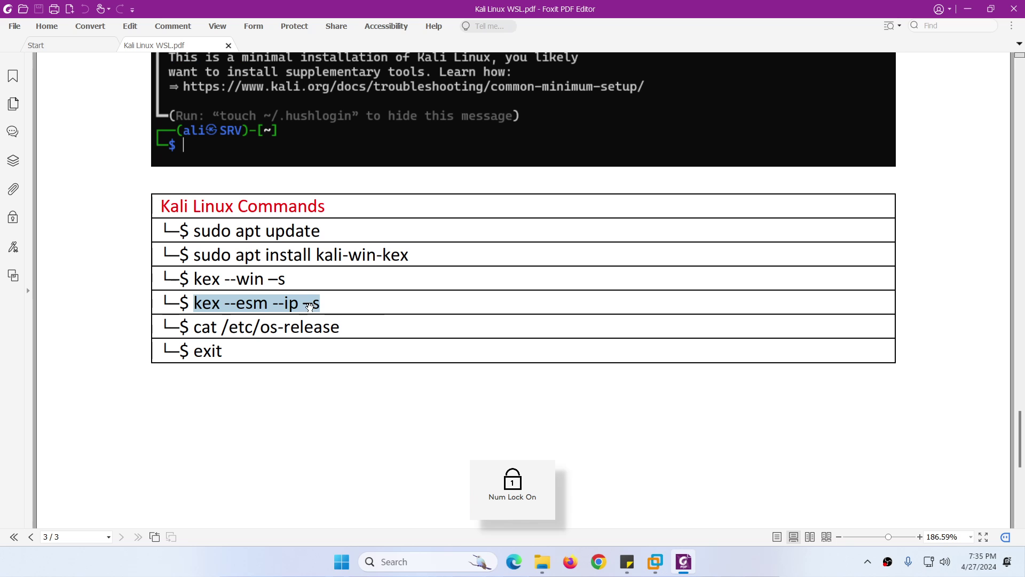
right_click(288, 301)
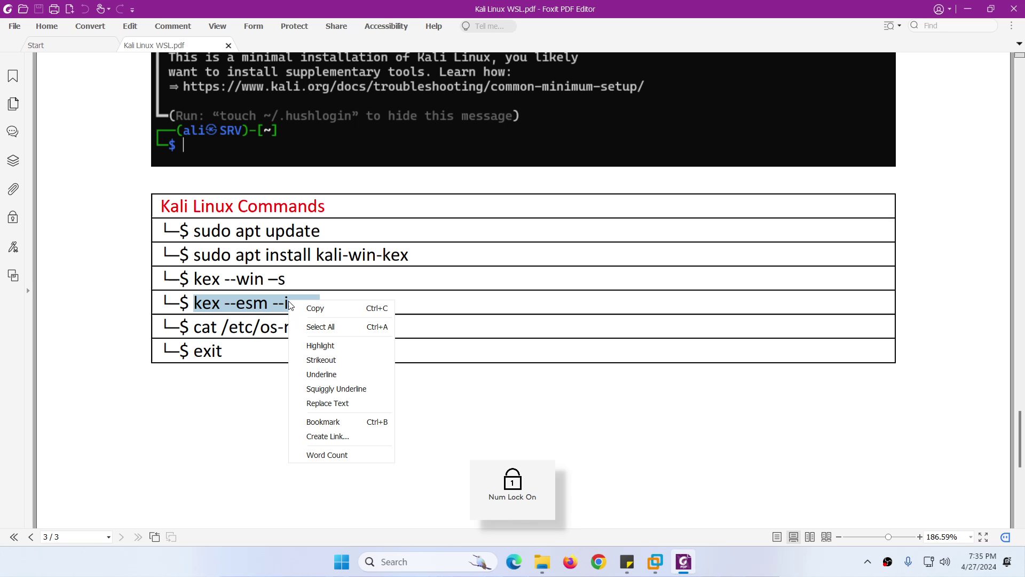
left_click(315, 309)
mouse_move(646, 565)
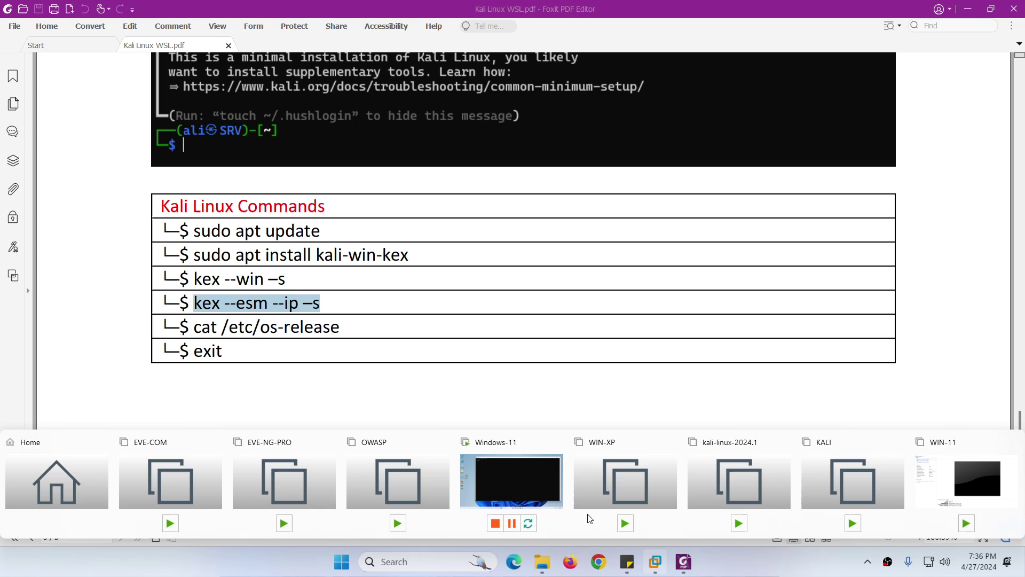
left_click(515, 491)
right_click(309, 219)
key("Return")
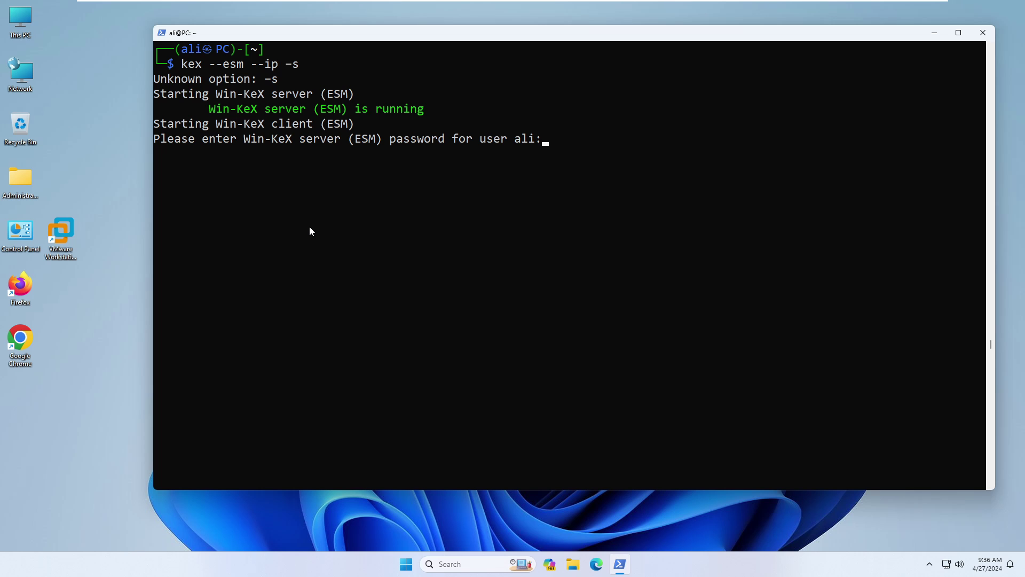
Step: Enter the Win-KeX server (ESM) password and accept the remote desktop connection despite the unknown publisher and unverified identity
key("Return")
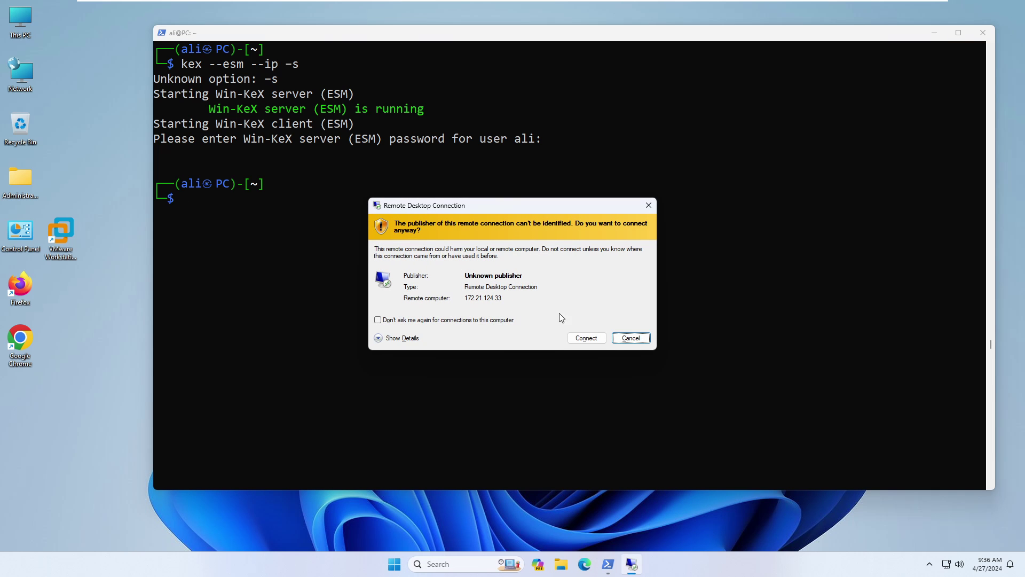
left_click(587, 338)
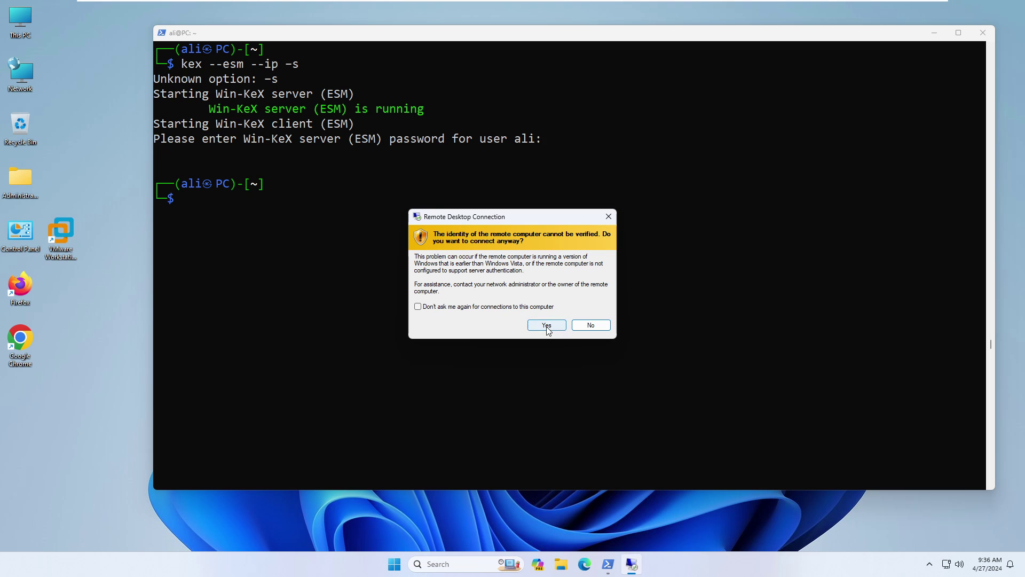
left_click(547, 326)
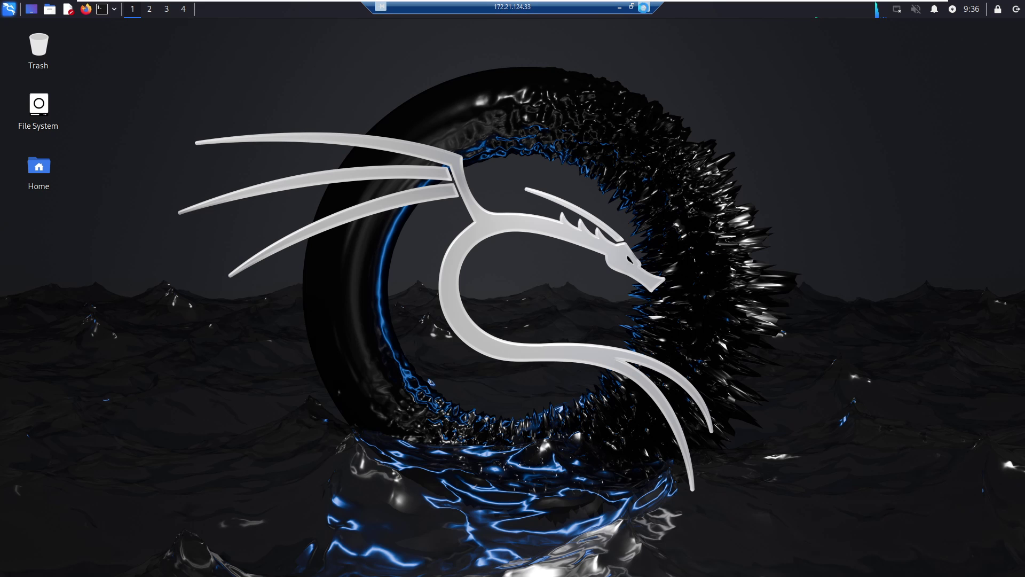
Step: Disconnect the remote Kali desktop session and leave the Kali shell with exit
left_click(643, 7)
left_click(544, 304)
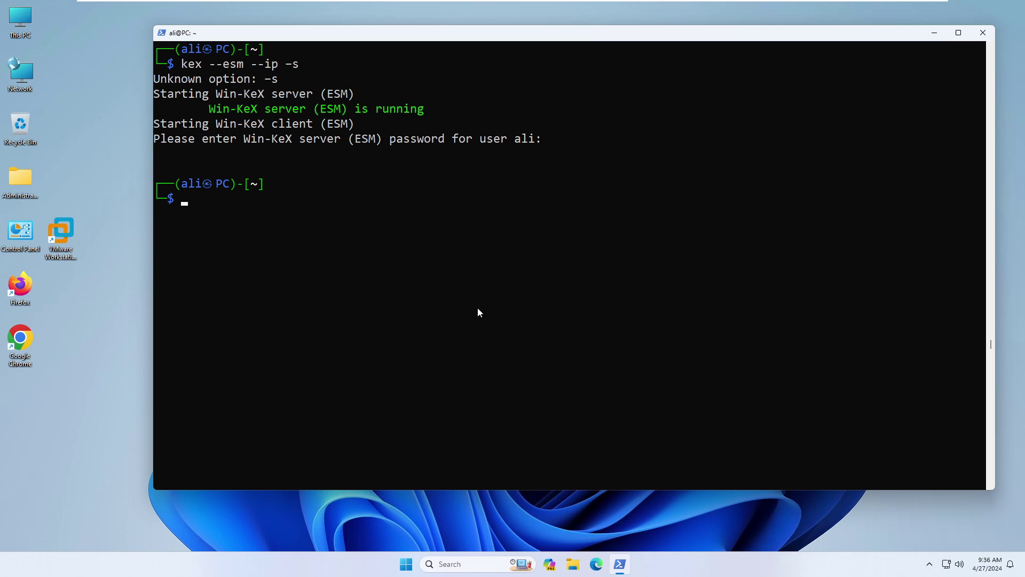
left_click(288, 259)
type("exit")
key("Return")
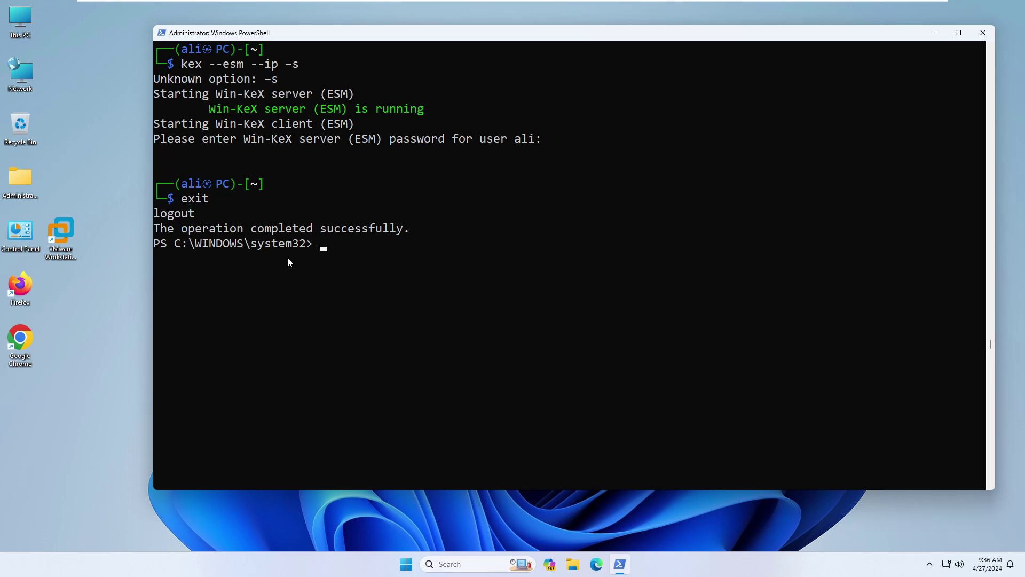
Step: Clear the PowerShell window and stop the Linux subsystem with wsl --shutdown
key("ctrl+l")
key("Return")
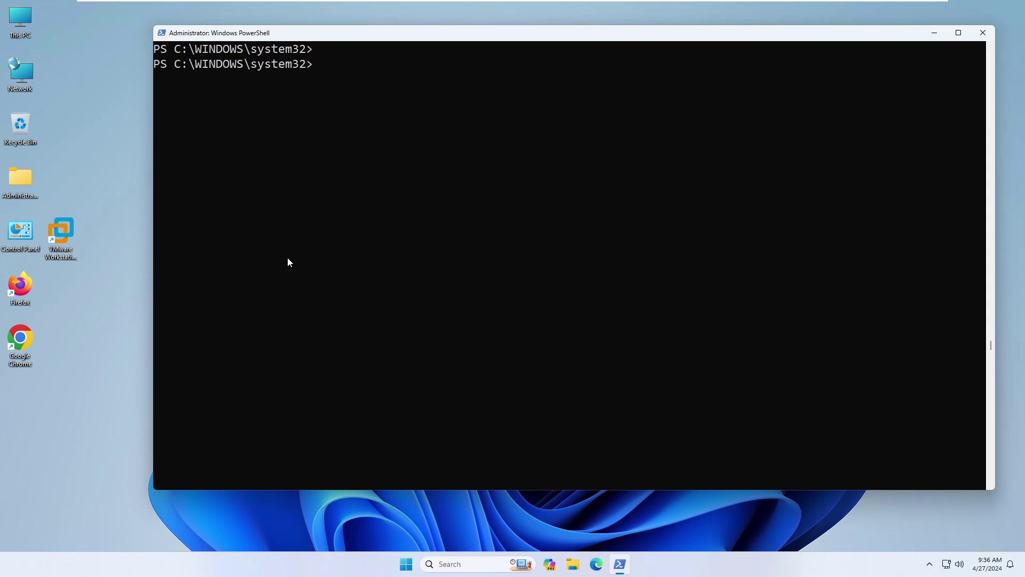
type("wsl --shutdown")
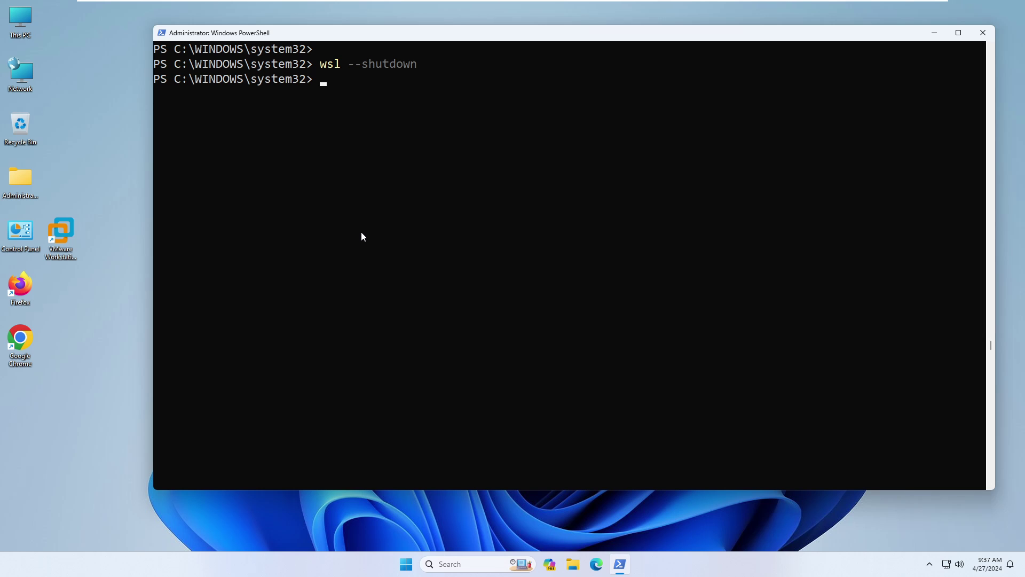
Step: Switch to the PDF guide and review the Windows PowerShell WSL commands and the Windows features installation section
key("Num_Lock")
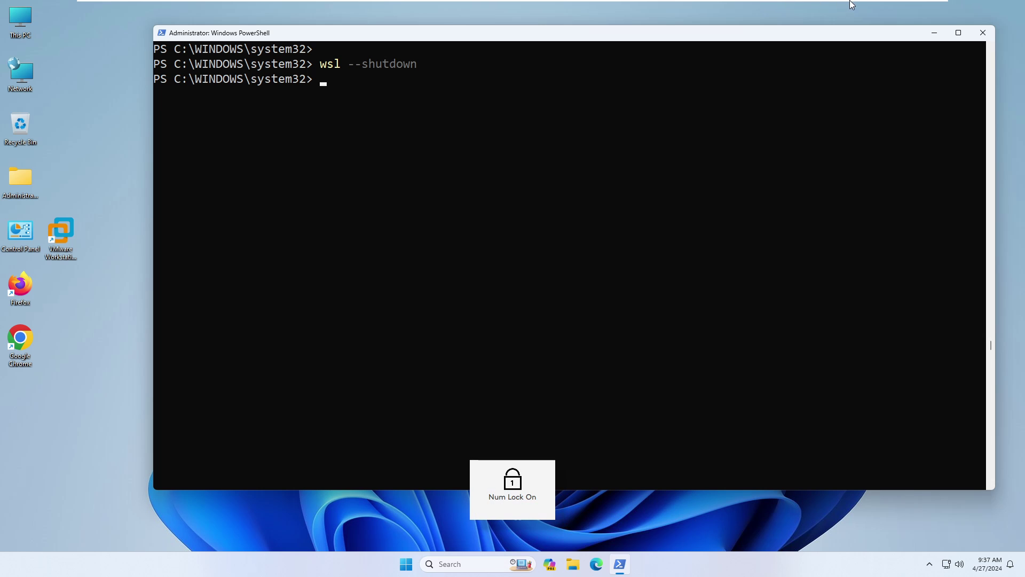
left_click(901, 11)
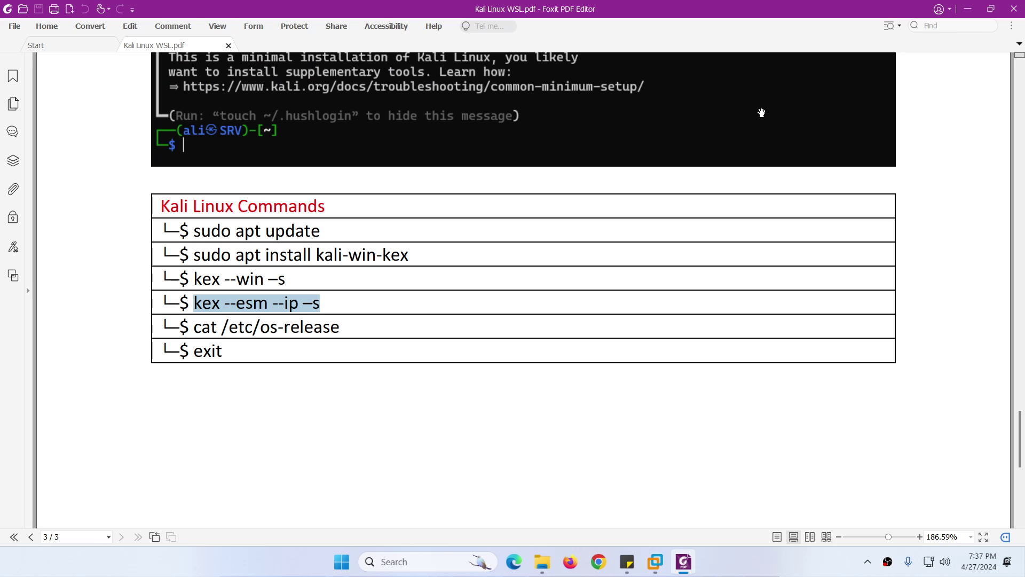
scroll(363, 340, "up", 5)
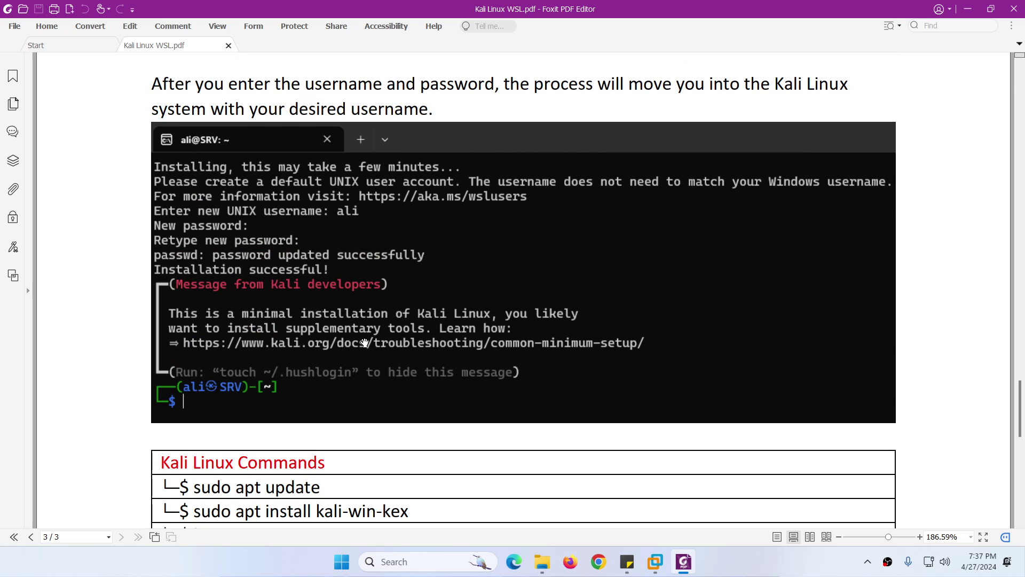
scroll(314, 312, "up", 5)
scroll(314, 312, "up", 6)
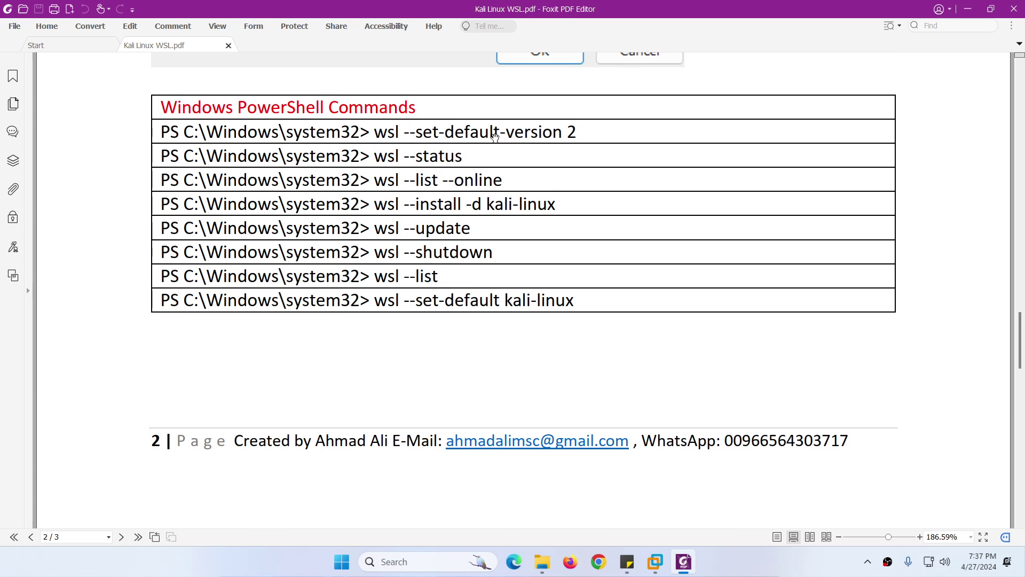
left_click_drag(493, 133, 571, 133)
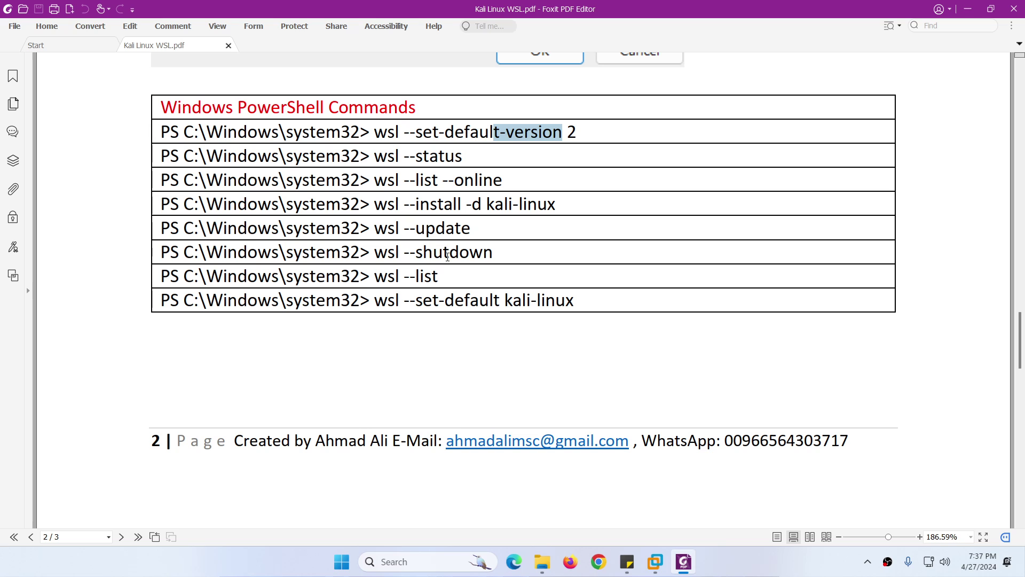
mouse_move(448, 246)
left_mouse_down()
mouse_move(442, 253)
mouse_move(484, 253)
mouse_move(427, 235)
mouse_move(443, 262)
left_mouse_up()
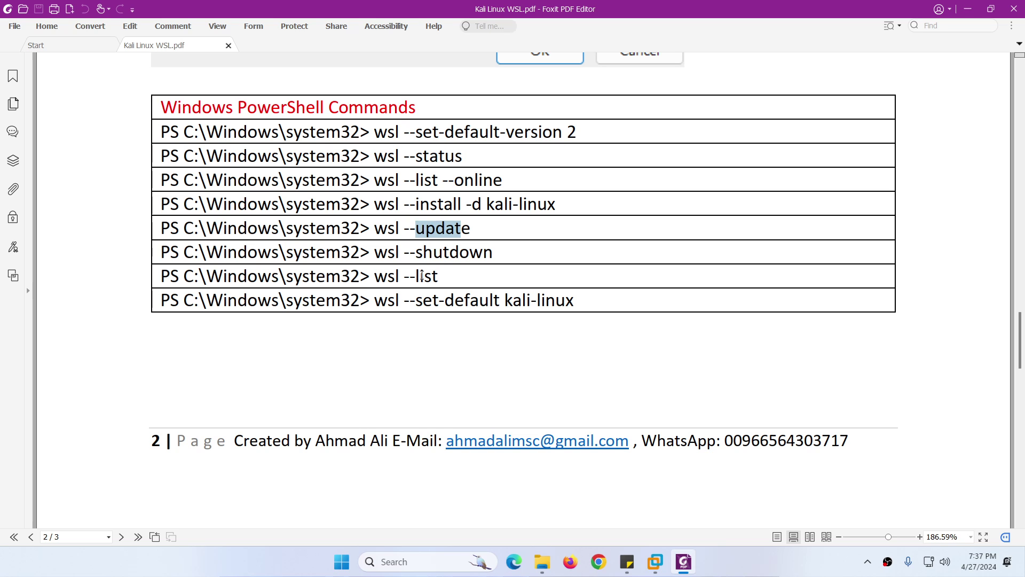
scroll(422, 275, "up", 15)
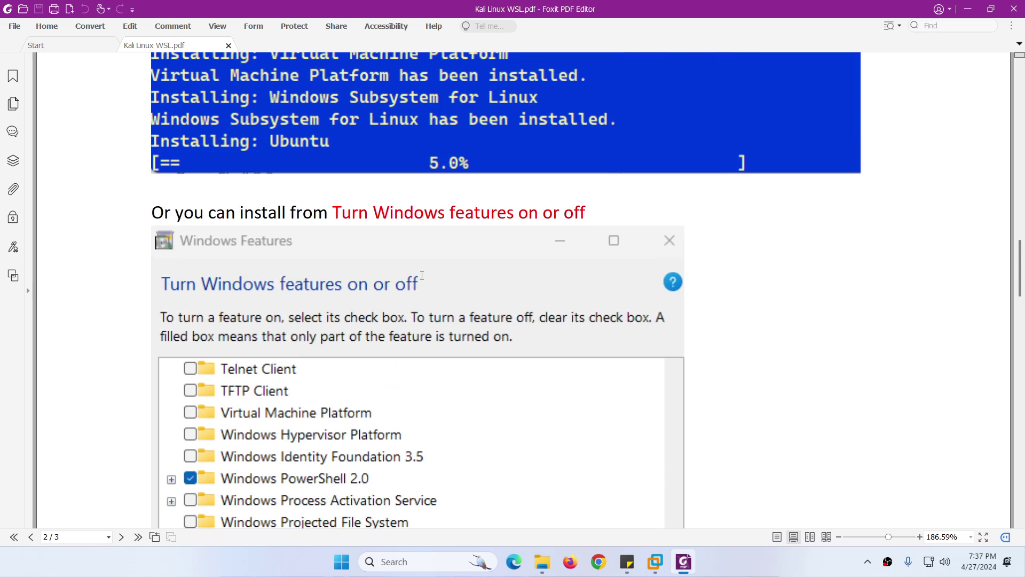